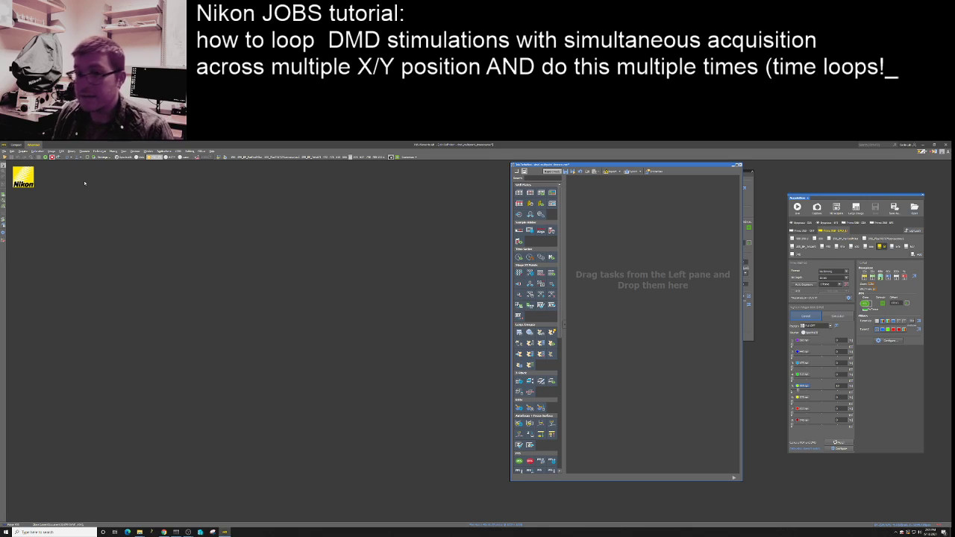
- Start the live camera view and draw a circular ROI over the specimen
{"action": "left_click", "coordinate": [45, 158]}
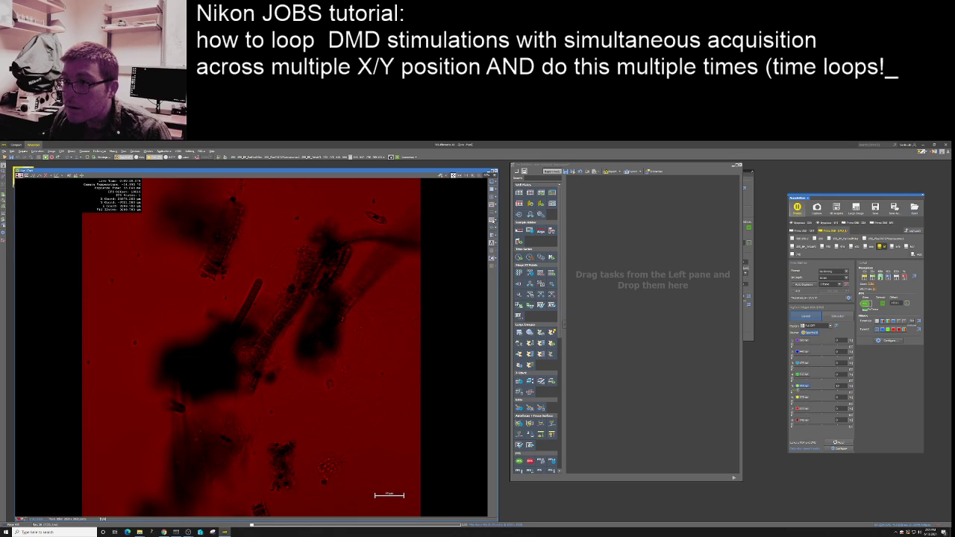
{"action": "left_click", "coordinate": [492, 220]}
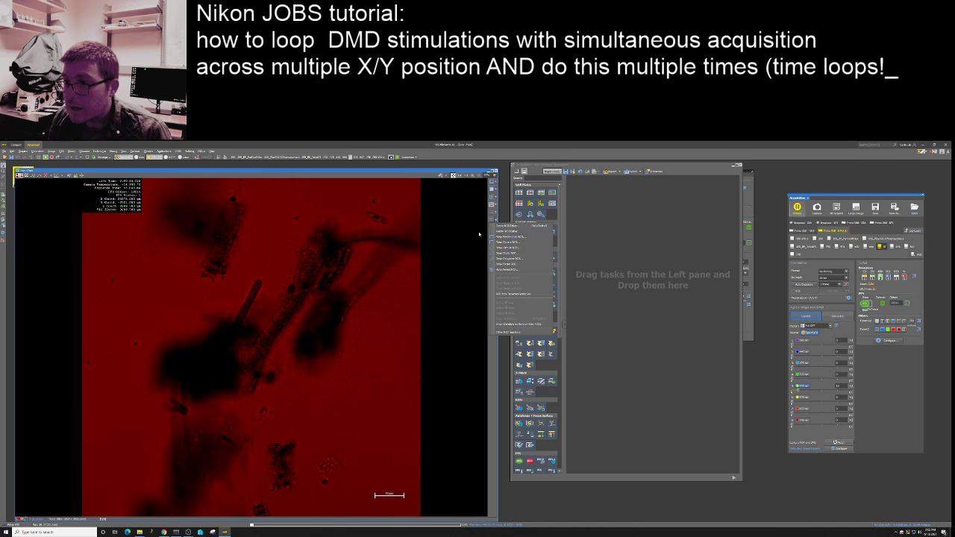
{"action": "left_click", "coordinate": [502, 227]}
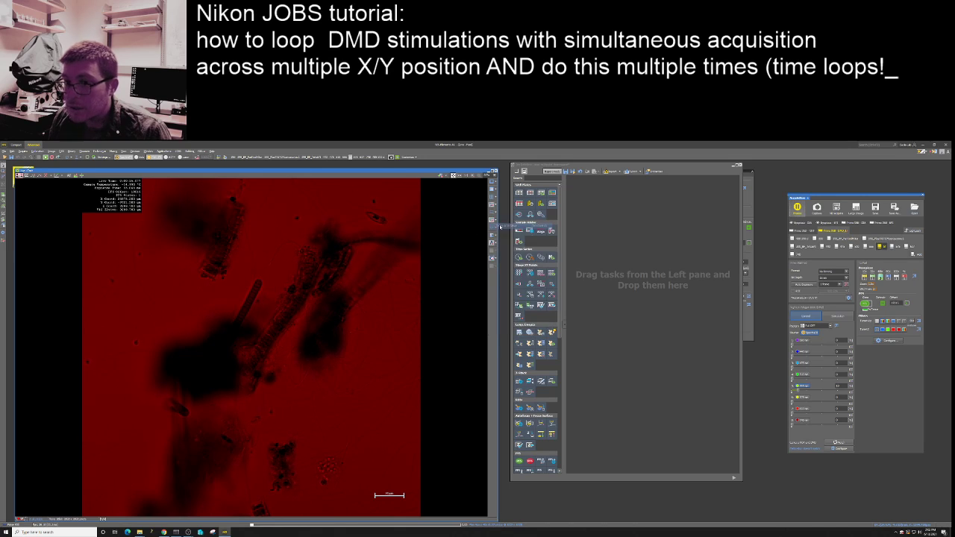
{"action": "left_click_drag", "start_coordinate": [226, 299], "coordinate": [250, 325]}
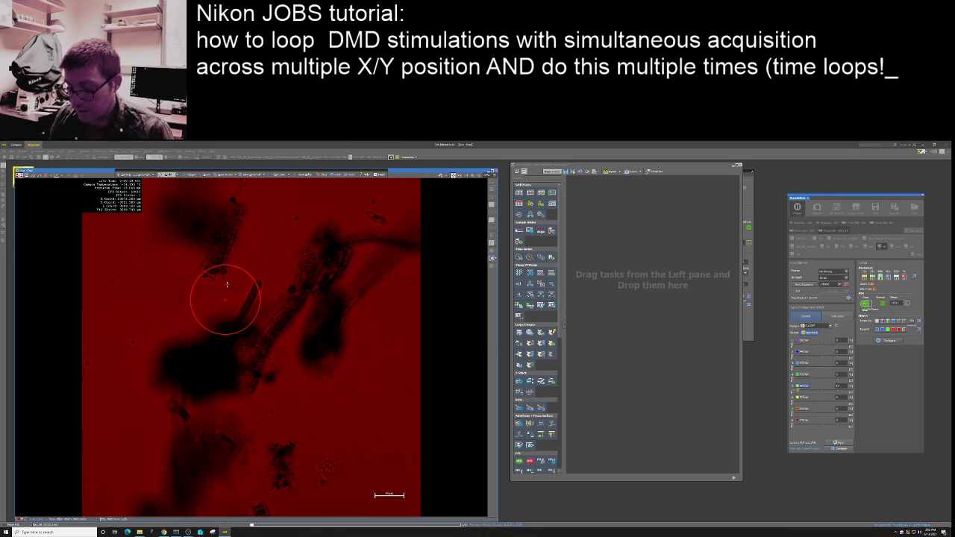
{"action": "left_click", "coordinate": [381, 175]}
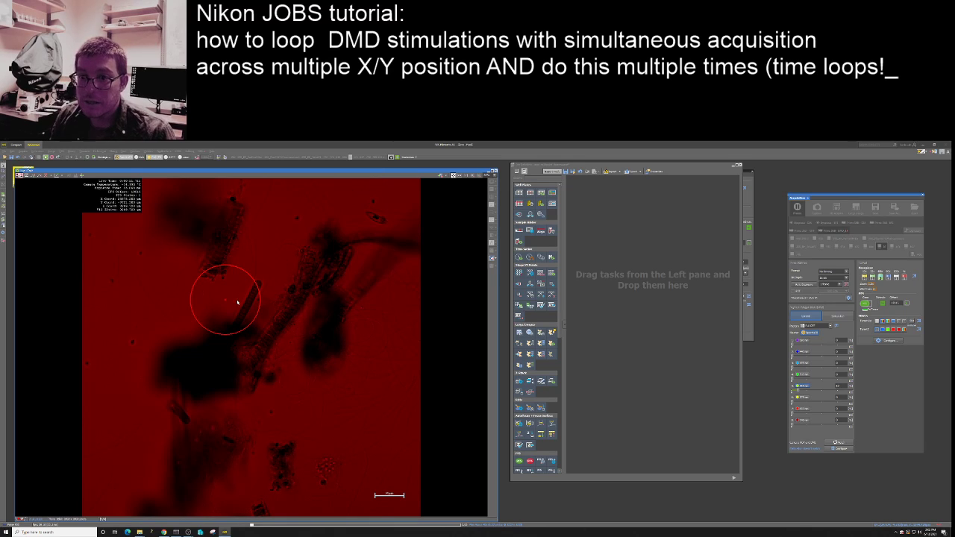
- Assign the circular ROI to stimulation and move it over the filaments near the centre of the live image
{"action": "right_click", "coordinate": [224, 310]}
{"action": "mouse_move", "coordinate": [258, 395]}
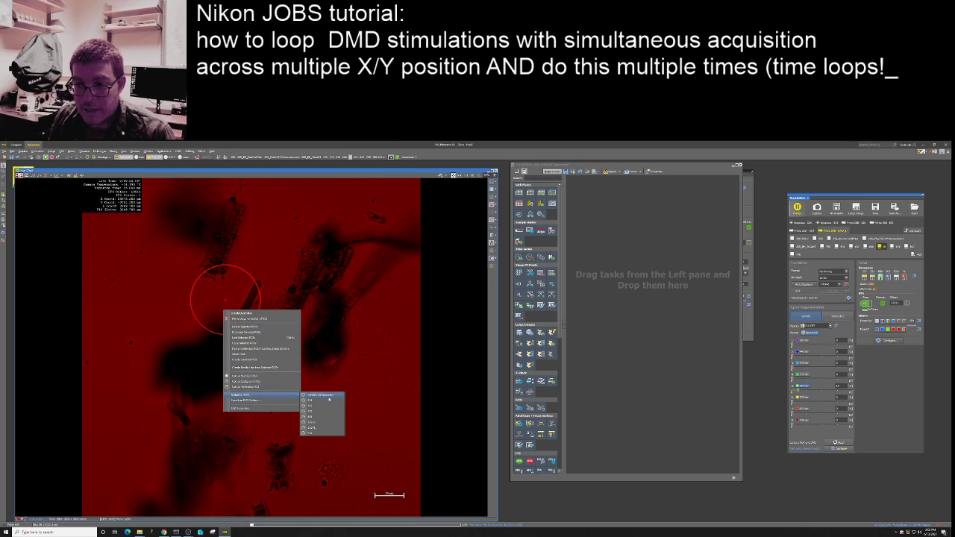
{"action": "left_click", "coordinate": [329, 404]}
{"action": "left_click_drag", "start_coordinate": [230, 319], "coordinate": [281, 337]}
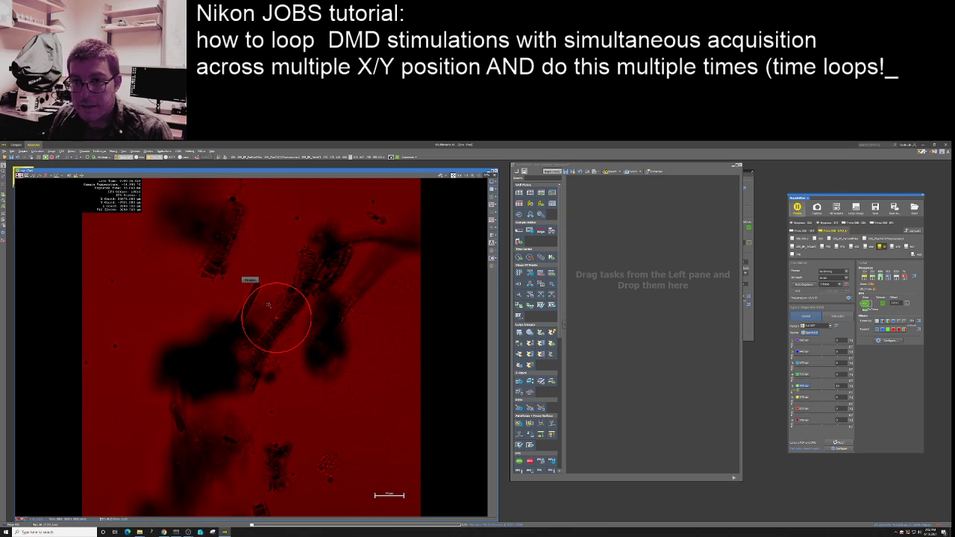
{"action": "mouse_move", "coordinate": [265, 262]}
{"action": "left_mouse_down"}
{"action": "mouse_move", "coordinate": [256, 274]}
{"action": "mouse_move", "coordinate": [272, 259]}
{"action": "mouse_move", "coordinate": [253, 285]}
{"action": "mouse_move", "coordinate": [210, 306]}
{"action": "mouse_move", "coordinate": [303, 408]}
{"action": "mouse_move", "coordinate": [253, 424]}
{"action": "mouse_move", "coordinate": [301, 420]}
{"action": "mouse_move", "coordinate": [266, 420]}
{"action": "mouse_move", "coordinate": [279, 398]}
{"action": "mouse_move", "coordinate": [244, 424]}
{"action": "mouse_move", "coordinate": [254, 425]}
{"action": "mouse_move", "coordinate": [251, 320]}
{"action": "mouse_move", "coordinate": [309, 283]}
{"action": "mouse_move", "coordinate": [237, 313]}
{"action": "mouse_move", "coordinate": [294, 225]}
{"action": "mouse_move", "coordinate": [237, 324]}
{"action": "mouse_move", "coordinate": [300, 199]}
{"action": "mouse_move", "coordinate": [240, 303]}
{"action": "mouse_move", "coordinate": [265, 262]}
{"action": "mouse_move", "coordinate": [279, 265]}
{"action": "mouse_move", "coordinate": [254, 293]}
{"action": "mouse_move", "coordinate": [272, 257]}
{"action": "mouse_move", "coordinate": [264, 269]}
{"action": "left_mouse_up"}
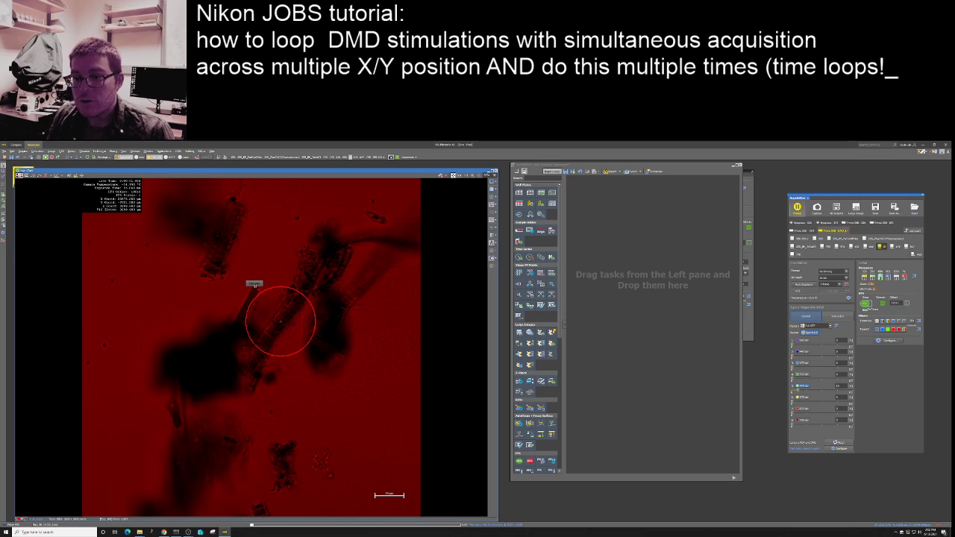
{"action": "left_click_drag", "start_coordinate": [272, 315], "coordinate": [270, 313]}
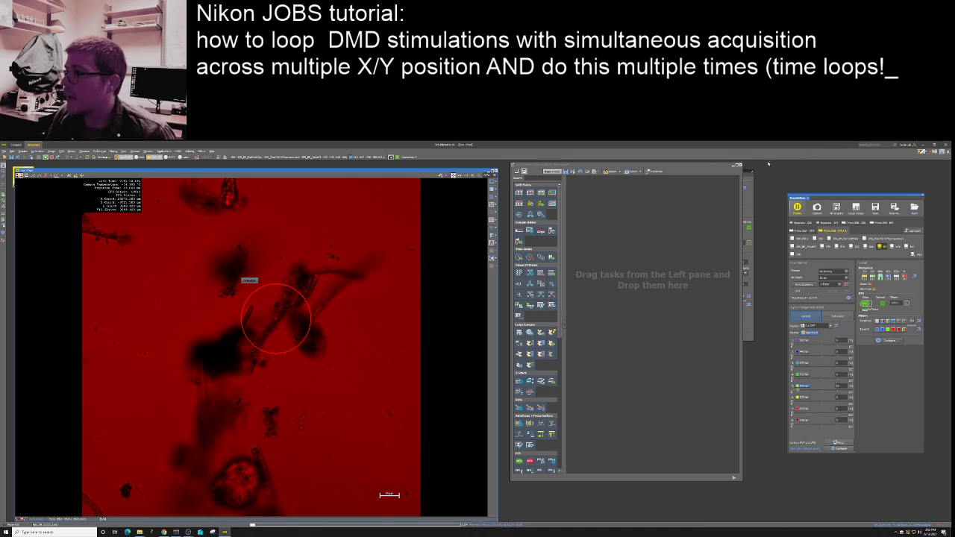
- Close the open job definition without saving its changes
{"action": "left_click", "coordinate": [740, 166]}
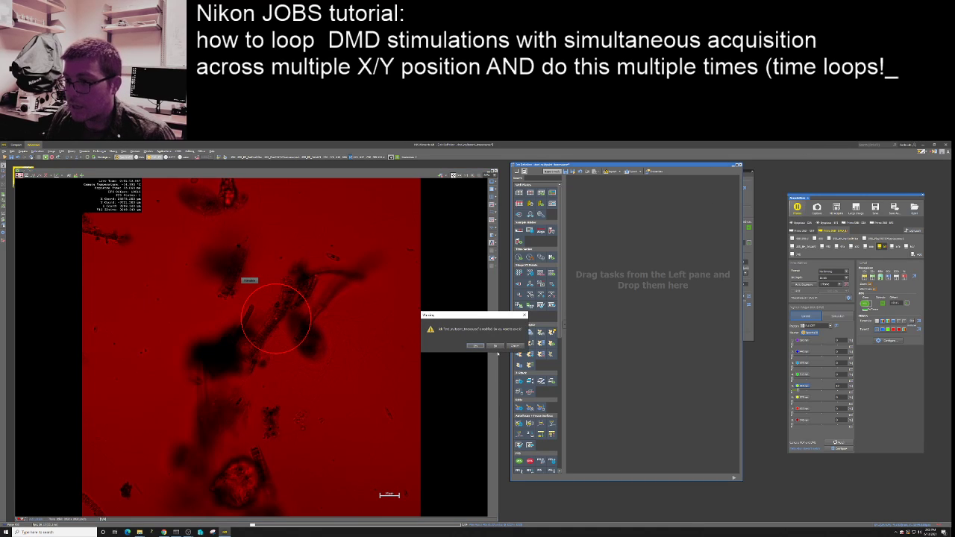
{"action": "left_click", "coordinate": [498, 346]}
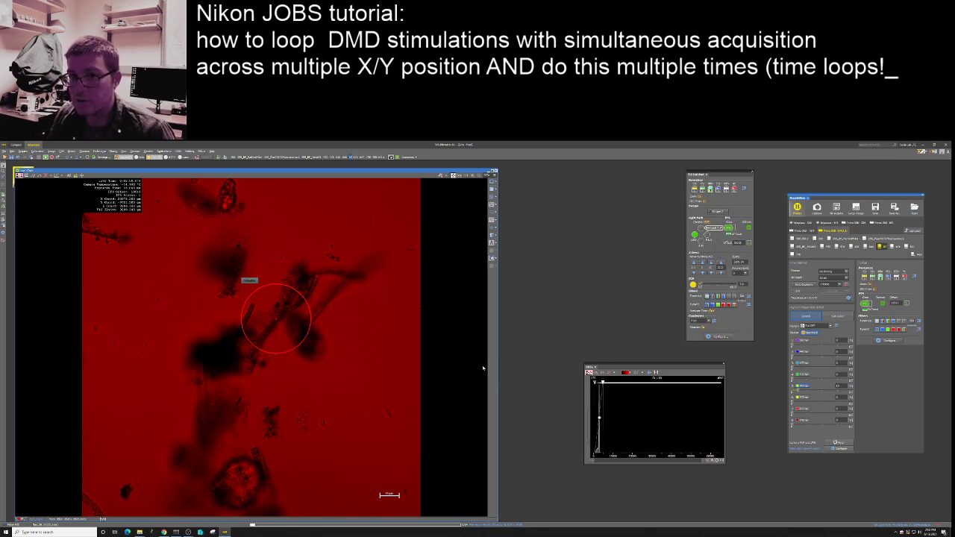
{"action": "left_click", "coordinate": [165, 152]}
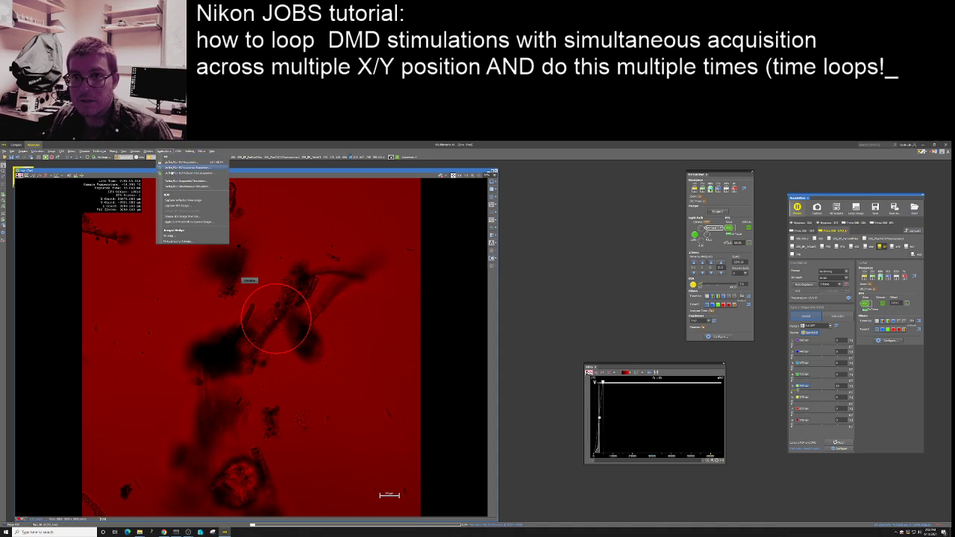
{"action": "left_click", "coordinate": [193, 173]}
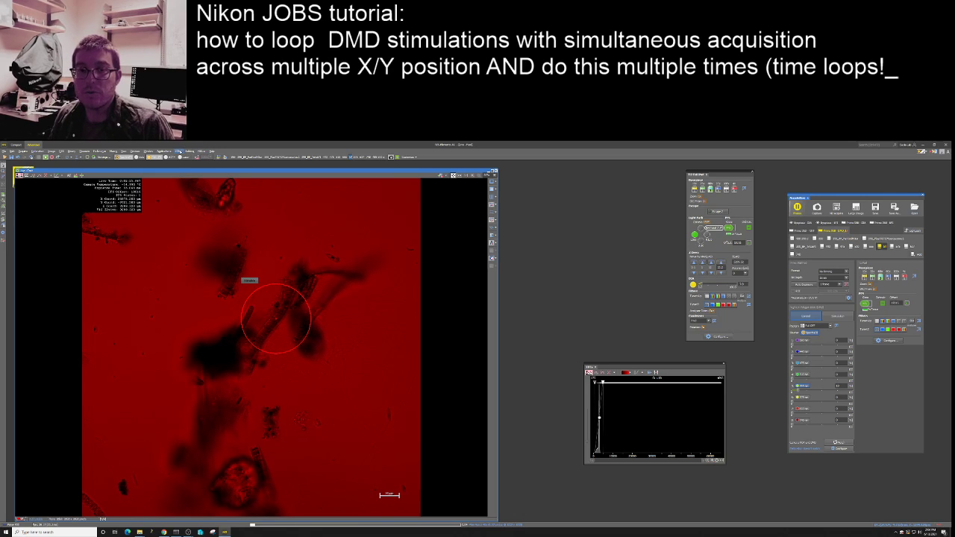
- Open the JOBS Explorer to view the stored jobs and their runs, and close it again
{"action": "left_click", "coordinate": [179, 152]}
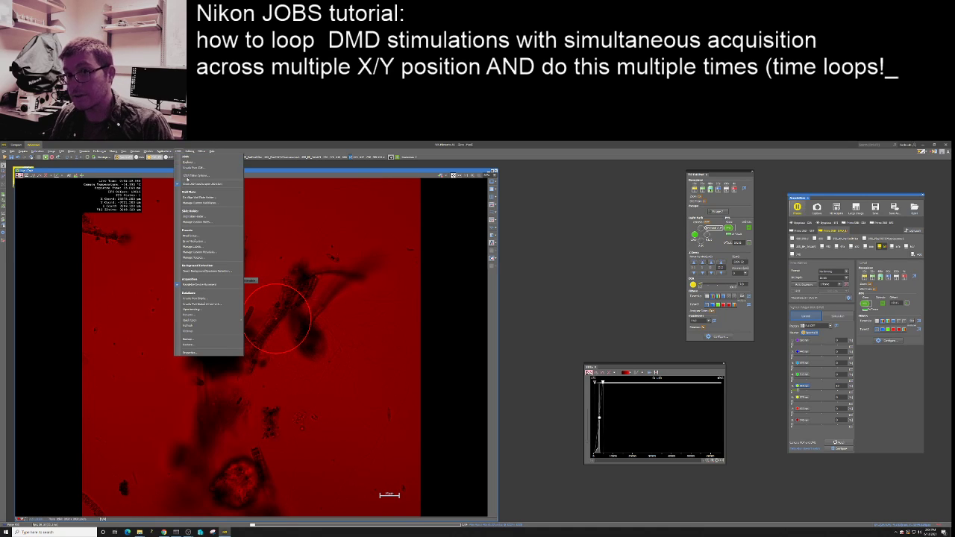
{"action": "mouse_move", "coordinate": [190, 152]}
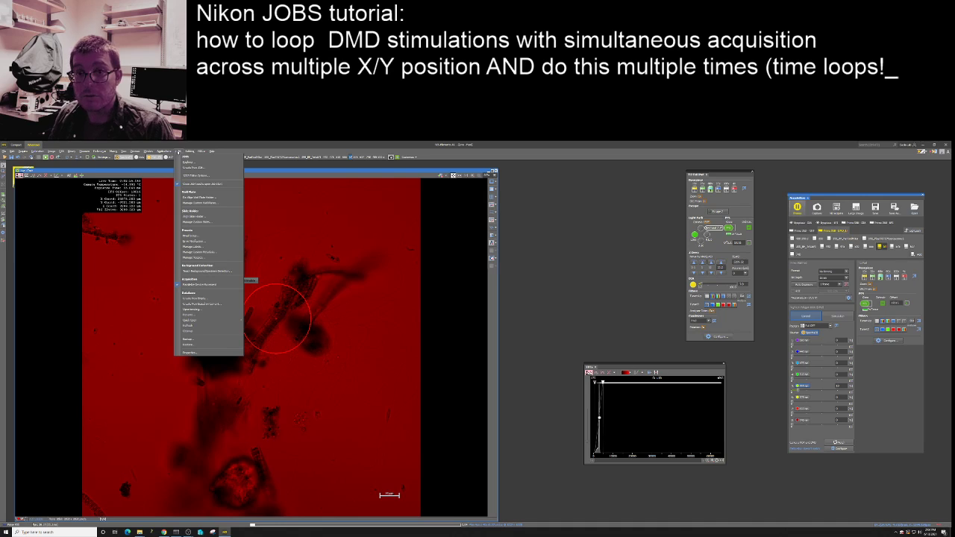
{"action": "left_click", "coordinate": [183, 161]}
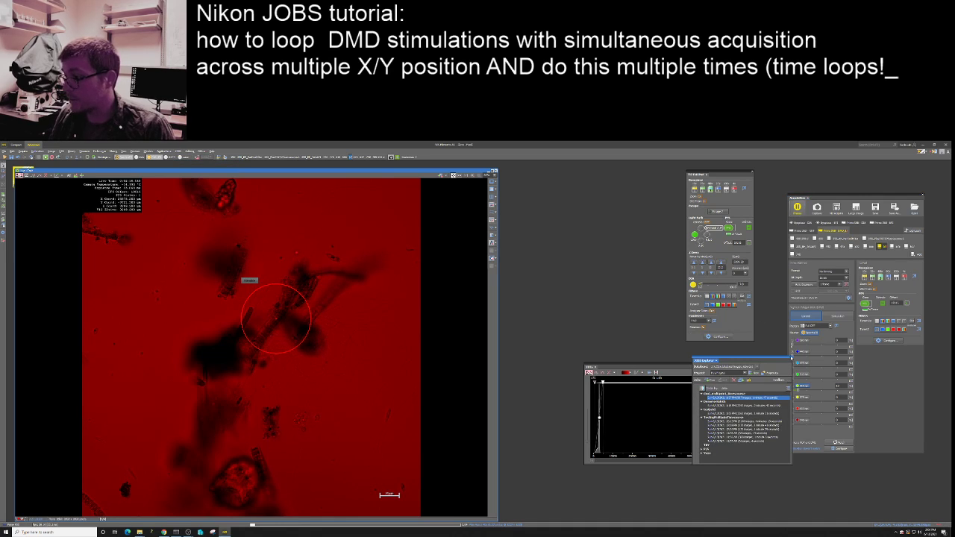
{"action": "left_click", "coordinate": [791, 358]}
- Create a new empty job, reposition its definition window and look through the available tasks
{"action": "left_click", "coordinate": [179, 152]}
{"action": "left_click", "coordinate": [183, 168]}
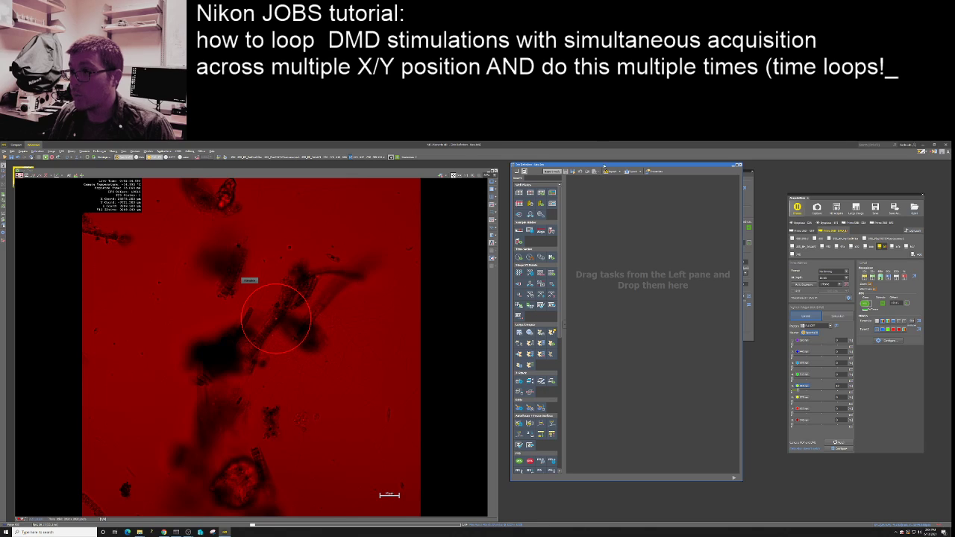
{"action": "left_click_drag", "start_coordinate": [604, 166], "coordinate": [598, 172]}
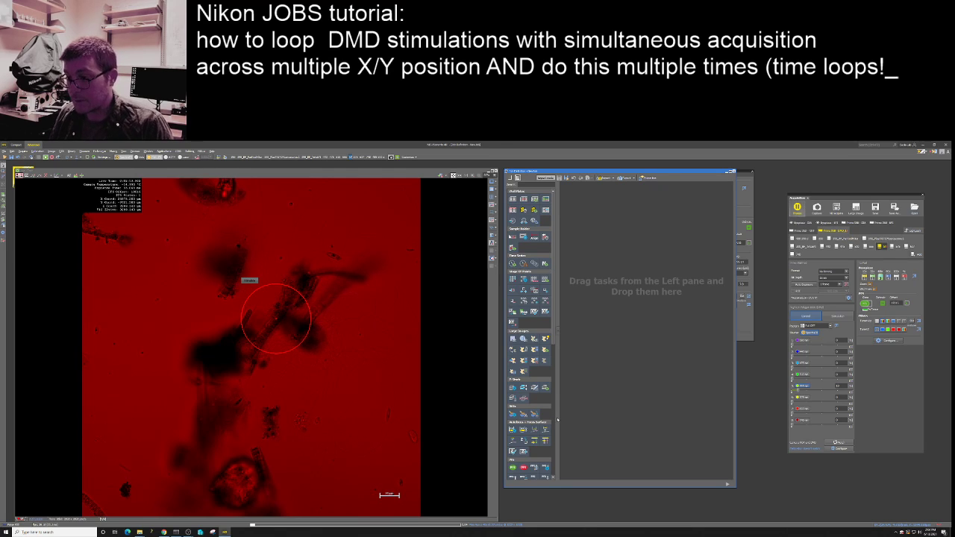
{"action": "scroll", "coordinate": [553, 335], "scroll_direction": "down", "scroll_amount": 5}
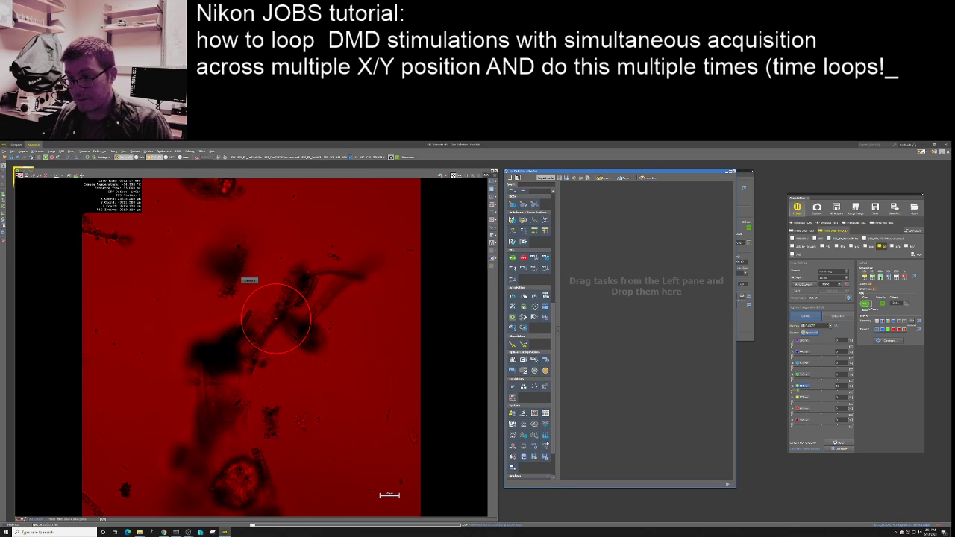
{"action": "scroll", "coordinate": [530, 328], "scroll_direction": "up", "scroll_amount": 10}
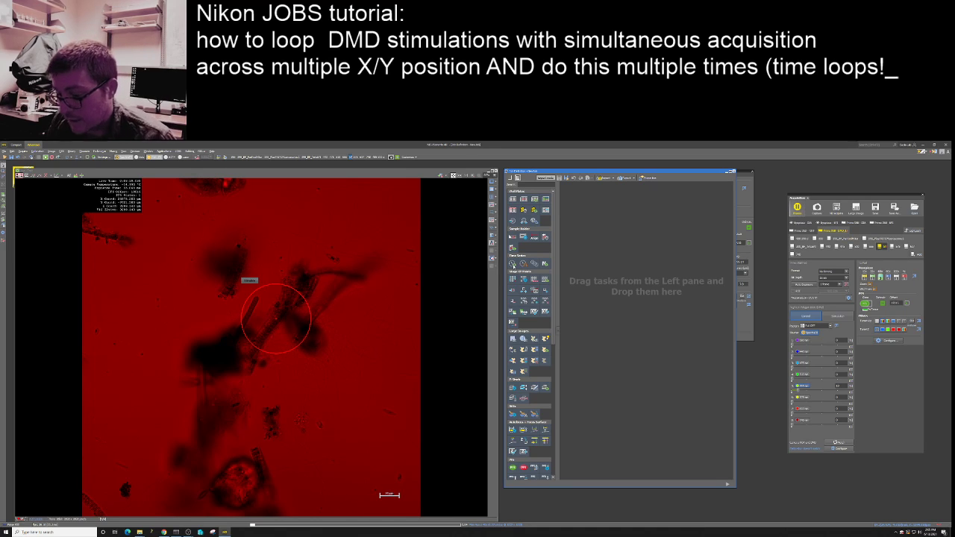
- Add a Time Loop task to the new job and expand its settings
{"action": "left_click_drag", "start_coordinate": [513, 263], "coordinate": [585, 211]}
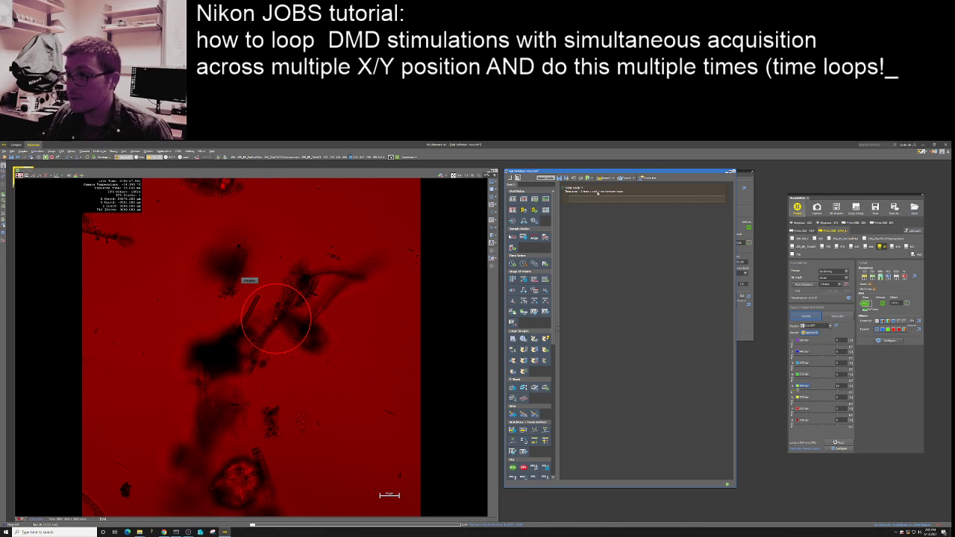
{"action": "left_click", "coordinate": [594, 194]}
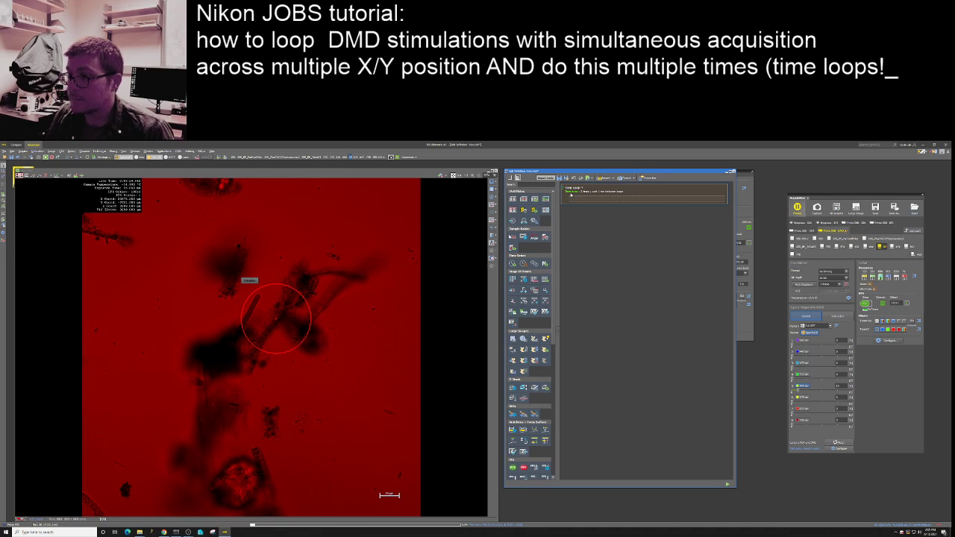
{"action": "left_click", "coordinate": [587, 196]}
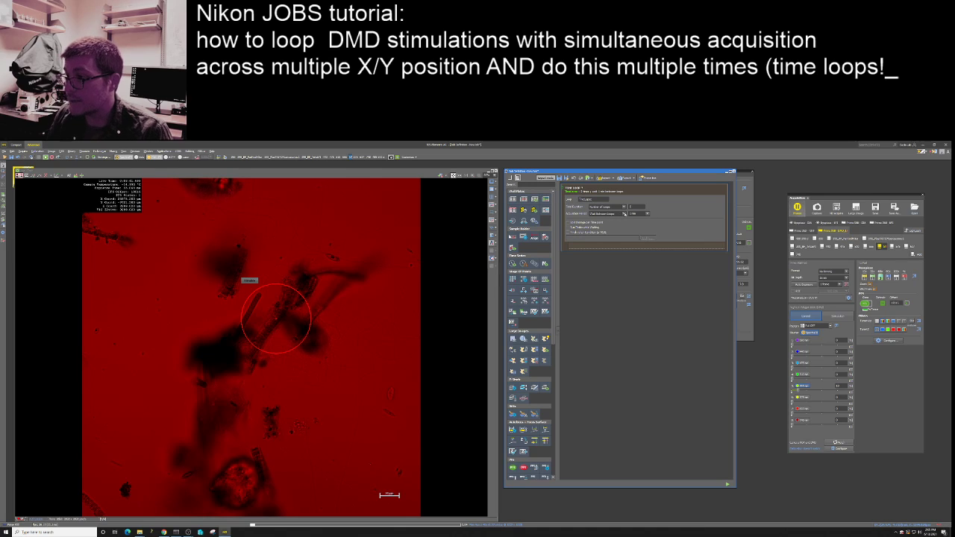
- Set the time loop's interval to 10, using the wait between loops option
{"action": "left_click", "coordinate": [648, 214]}
{"action": "left_click", "coordinate": [609, 215]}
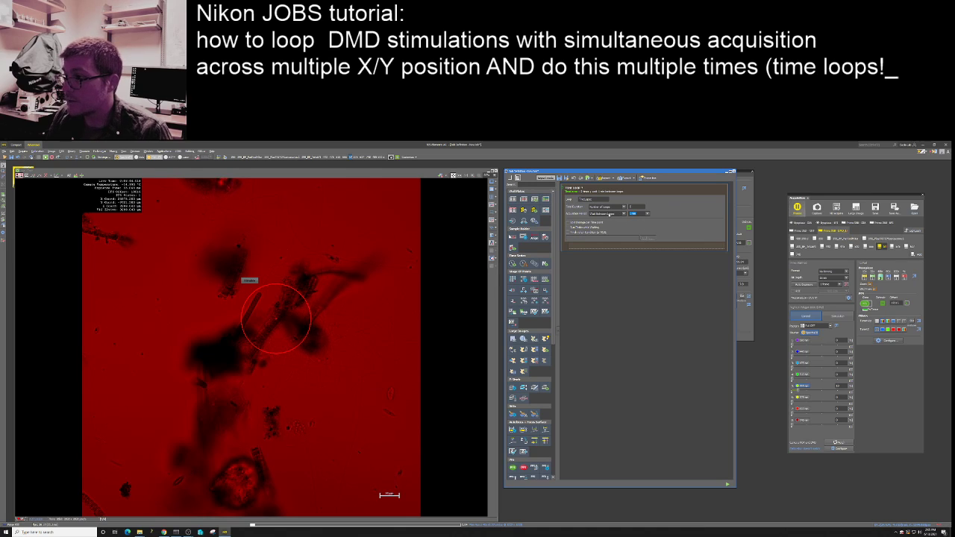
{"action": "type", "text": "1"}
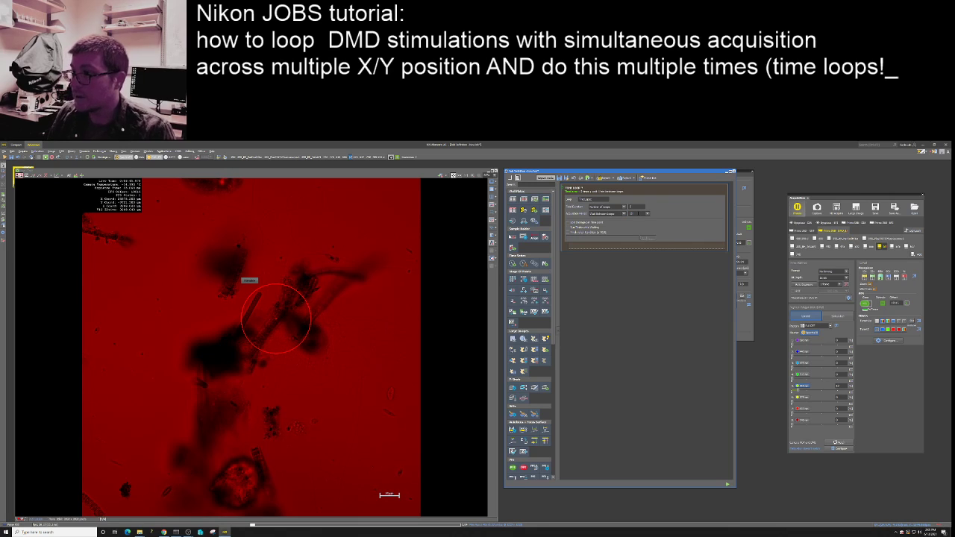
{"action": "type", "text": "0"}
{"action": "left_click", "coordinate": [648, 214]}
{"action": "left_click", "coordinate": [645, 222]}
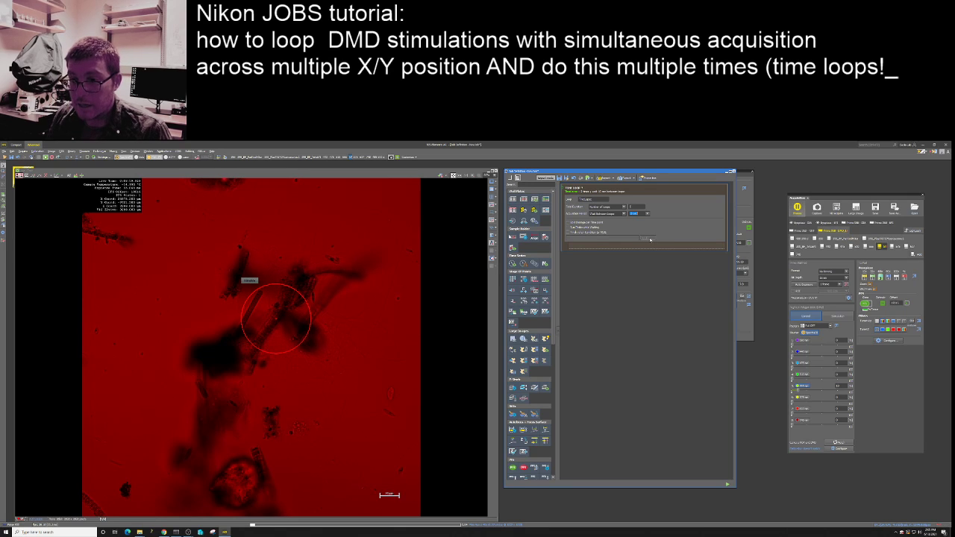
{"action": "left_click", "coordinate": [623, 214]}
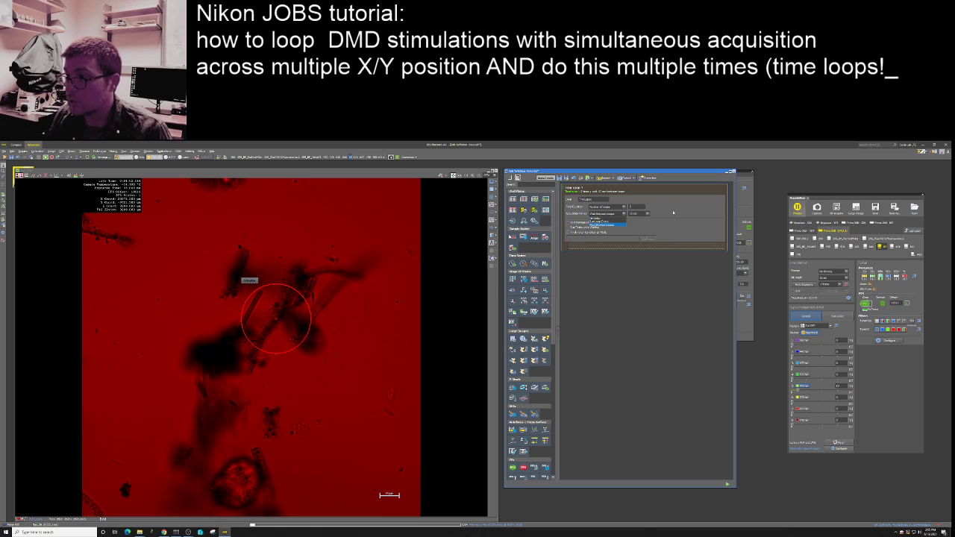
{"action": "left_click", "coordinate": [606, 224]}
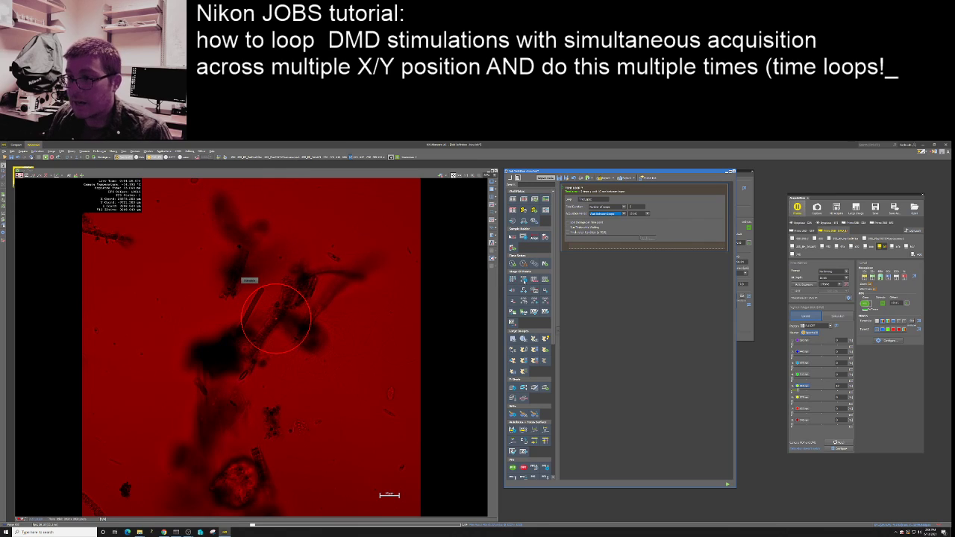
- Add a multipoint task inside the time loop and expand its settings
{"action": "left_click", "coordinate": [524, 280]}
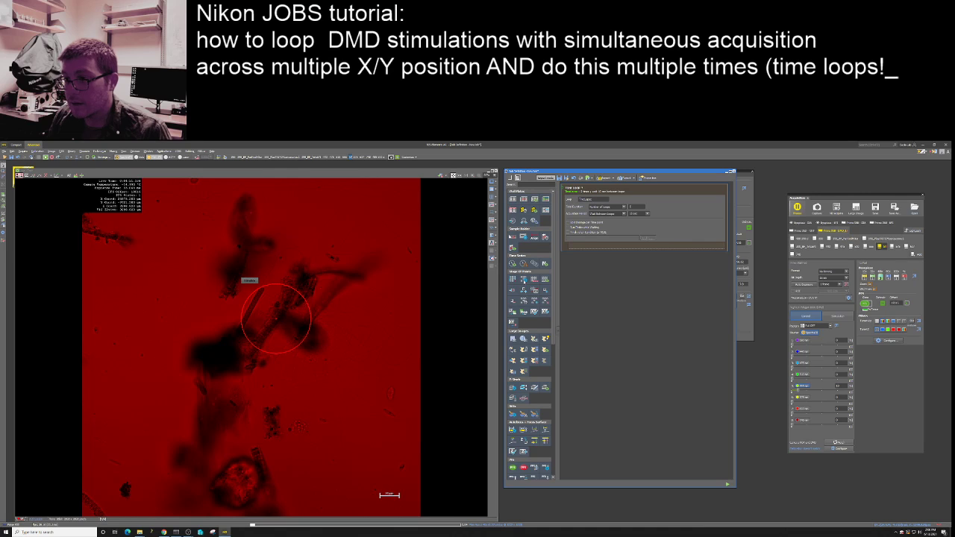
{"action": "left_click_drag", "start_coordinate": [524, 280], "coordinate": [581, 247]}
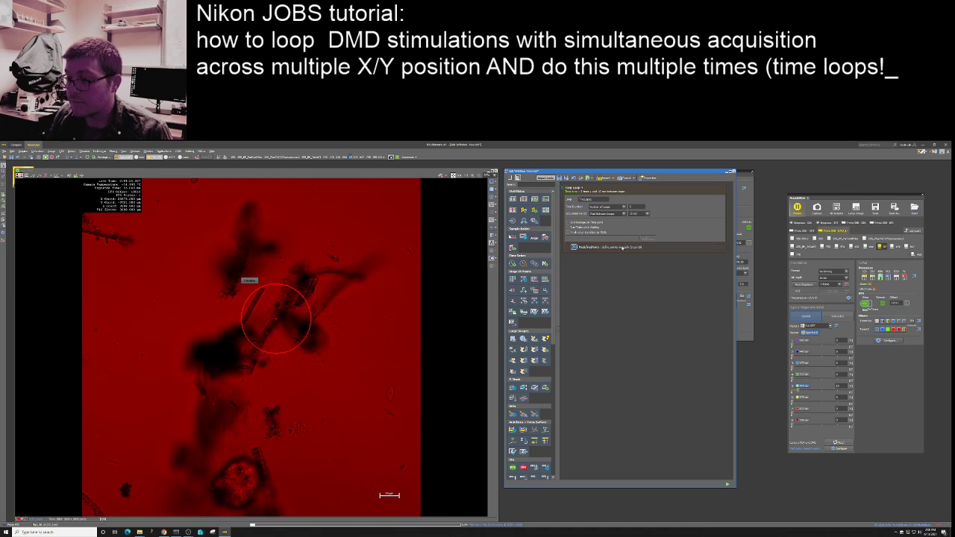
{"action": "left_click", "coordinate": [624, 248]}
{"action": "left_click", "coordinate": [717, 262]}
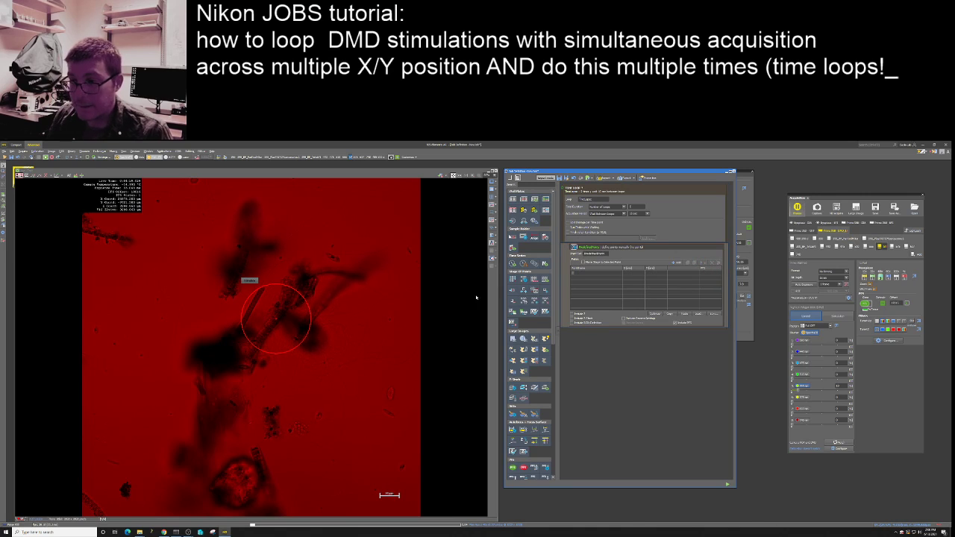
- Store three stage positions in the multipoint list and enable moving the stage to the selected point
{"action": "left_click", "coordinate": [573, 274]}
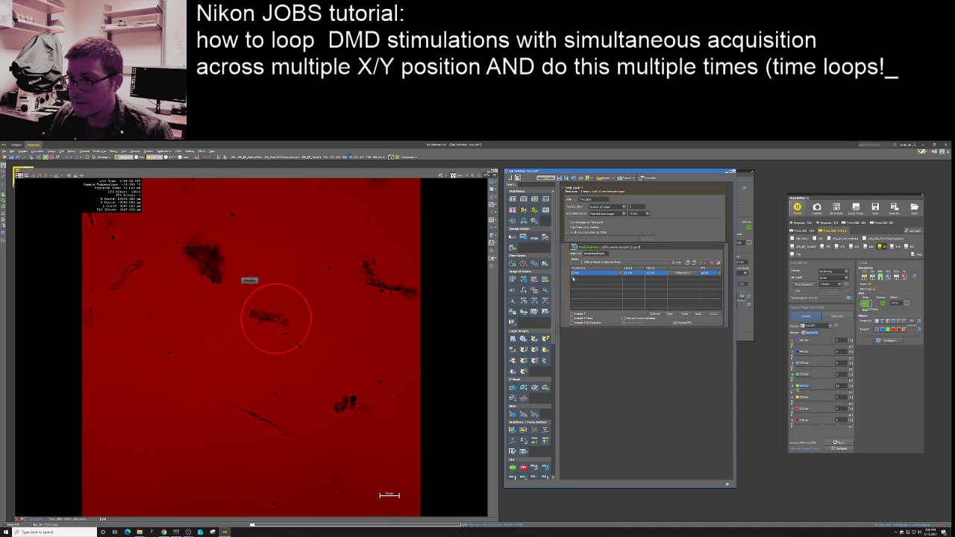
{"action": "left_click", "coordinate": [578, 278]}
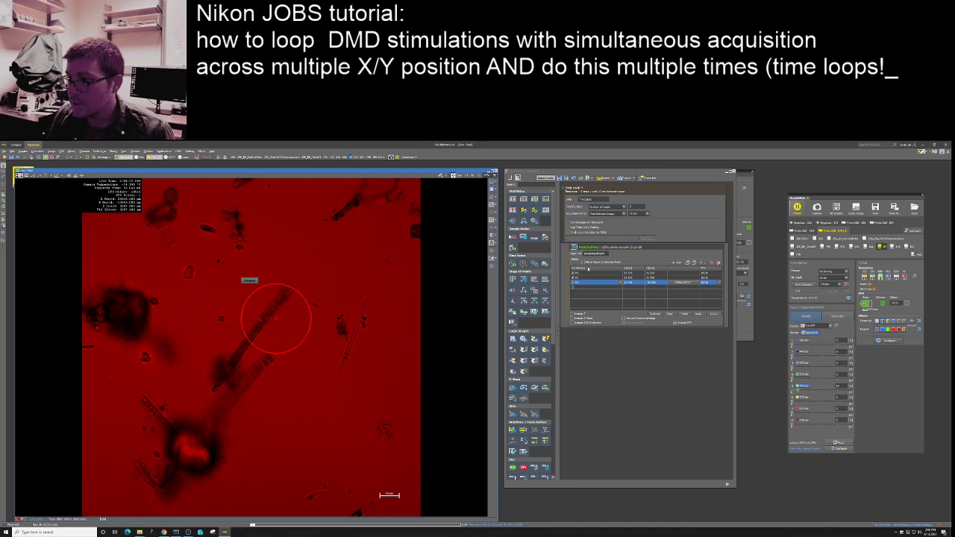
{"action": "left_click", "coordinate": [583, 263]}
{"action": "left_click", "coordinate": [585, 273]}
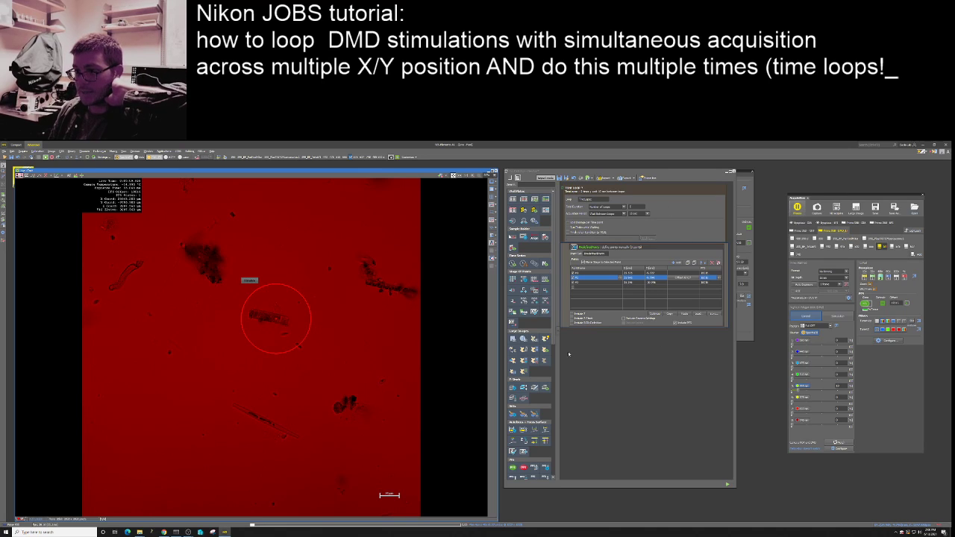
- Add a point loop over the multipoint positions and nest an ND stimulation task with simultaneous acquisition inside it
{"action": "left_click_drag", "start_coordinate": [553, 333], "coordinate": [558, 453]}
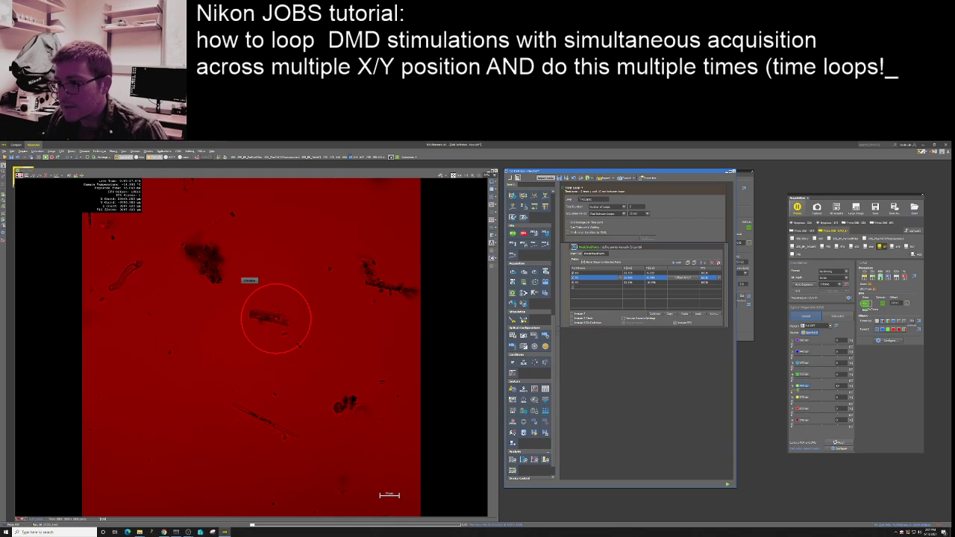
{"action": "left_click_drag", "start_coordinate": [525, 321], "coordinate": [603, 330]}
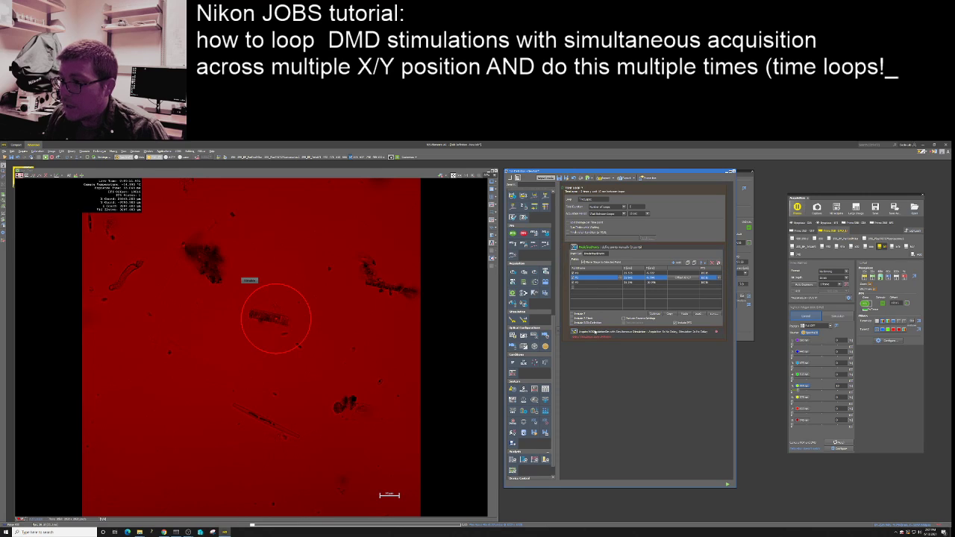
{"action": "scroll", "coordinate": [531, 328], "scroll_direction": "up", "scroll_amount": 10}
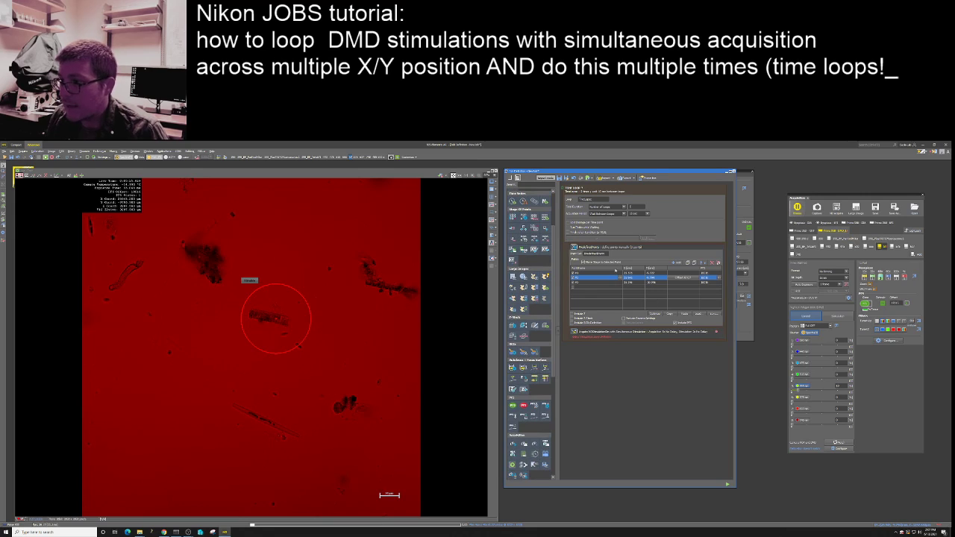
{"action": "left_click_drag", "start_coordinate": [545, 218], "coordinate": [577, 334]}
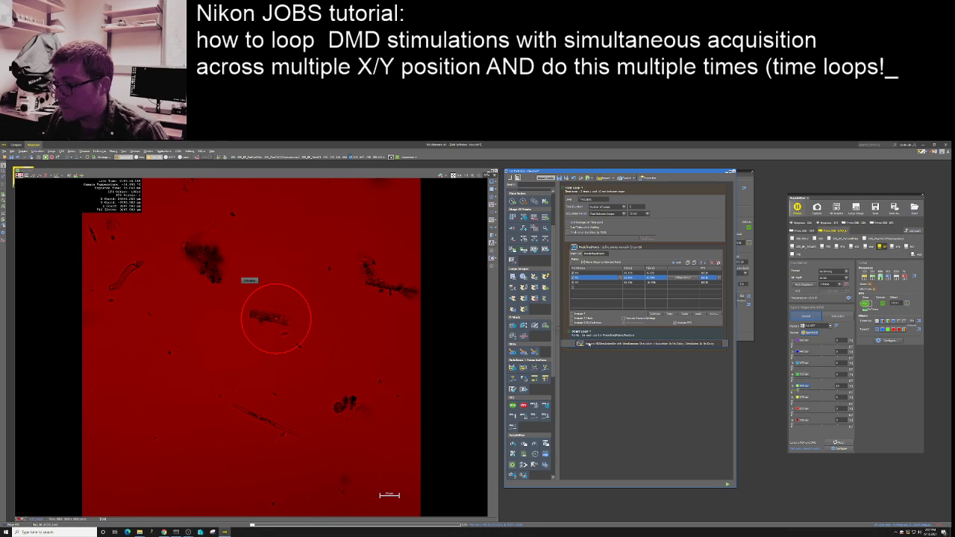
{"action": "mouse_move", "coordinate": [589, 344]}
{"action": "left_mouse_down"}
{"action": "mouse_move", "coordinate": [582, 375]}
{"action": "mouse_move", "coordinate": [589, 345]}
{"action": "left_mouse_up"}
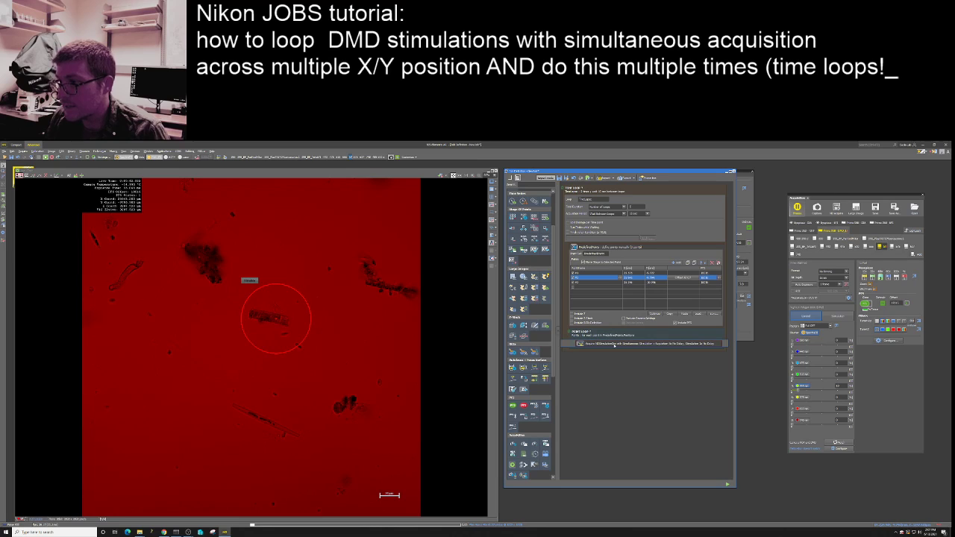
- Expand the nested stimulation task's settings and assign the optical configuration for its acquisition
{"action": "left_click", "coordinate": [614, 343]}
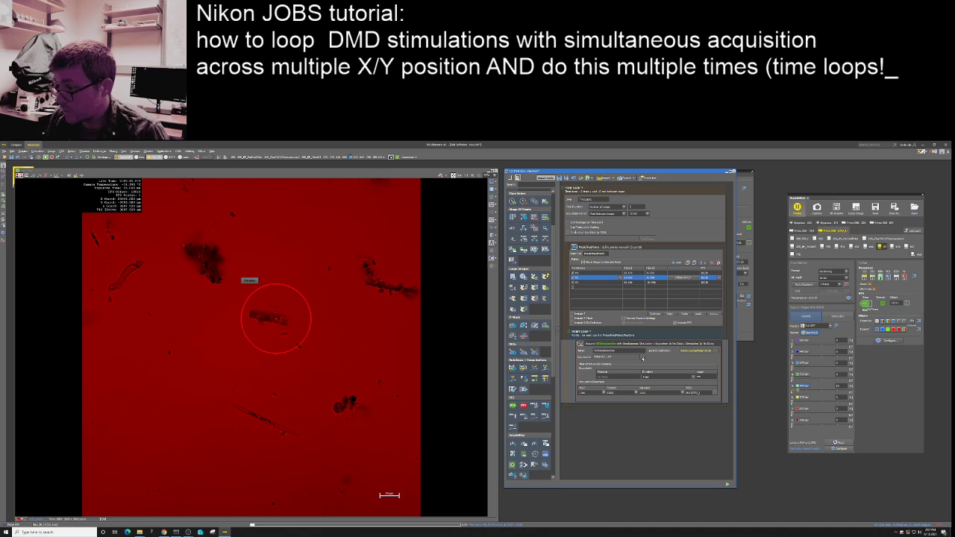
{"action": "left_click", "coordinate": [643, 358]}
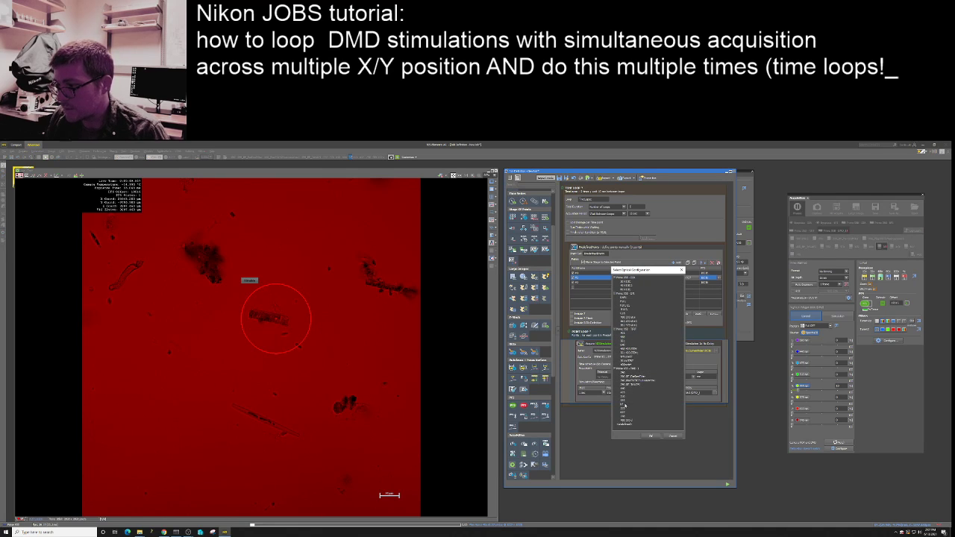
{"action": "double_click", "coordinate": [625, 405]}
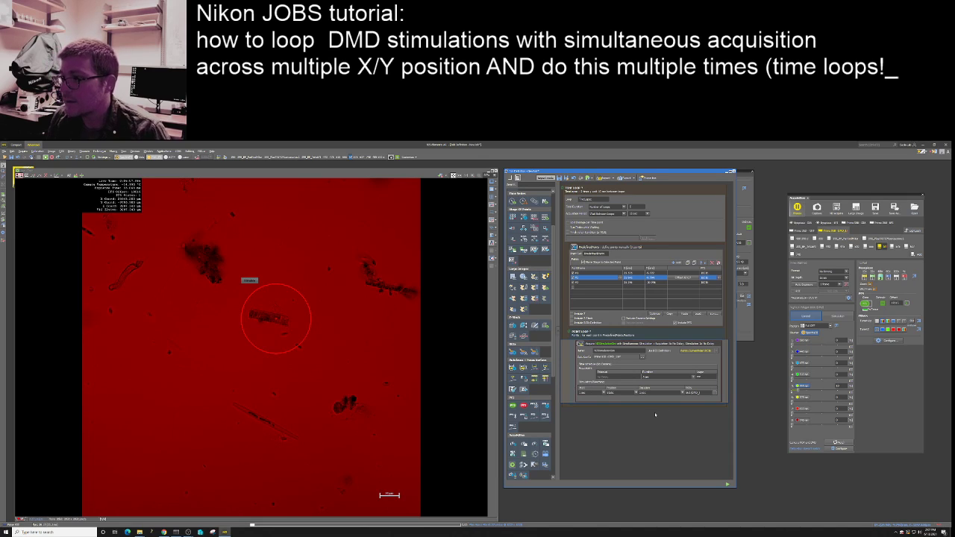
{"action": "left_click", "coordinate": [655, 415]}
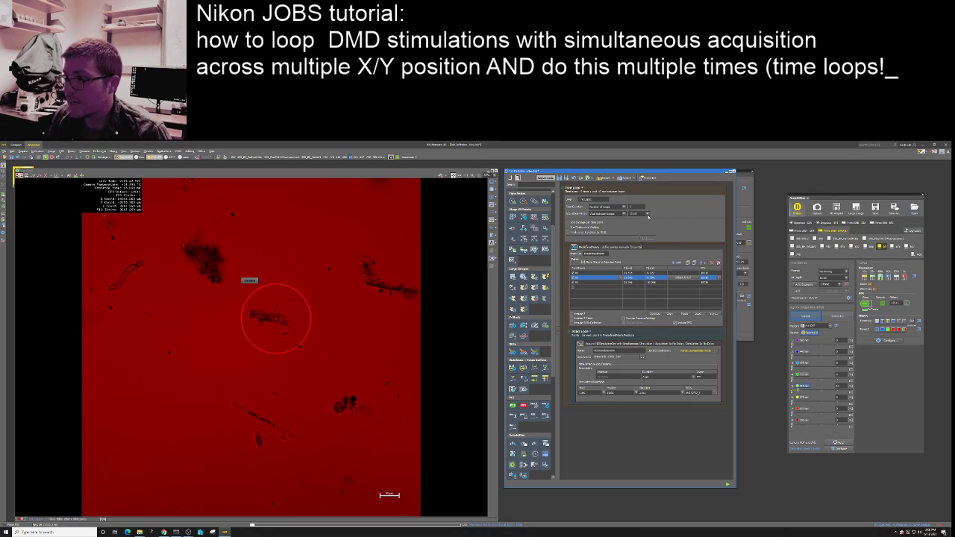
- Start the finished job and save its definition under a test name ending in "simultaneousSTIM"
{"action": "left_click", "coordinate": [646, 214]}
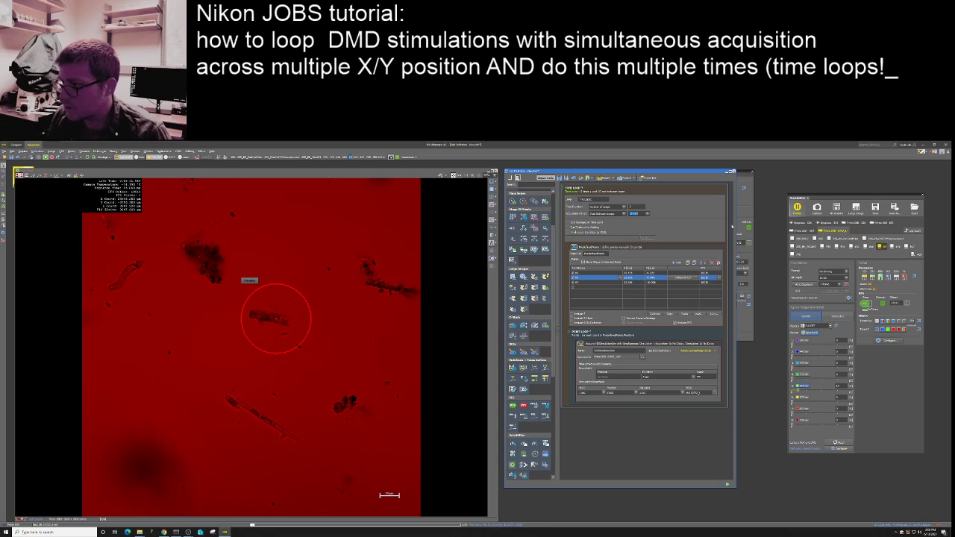
{"action": "left_click", "coordinate": [728, 486]}
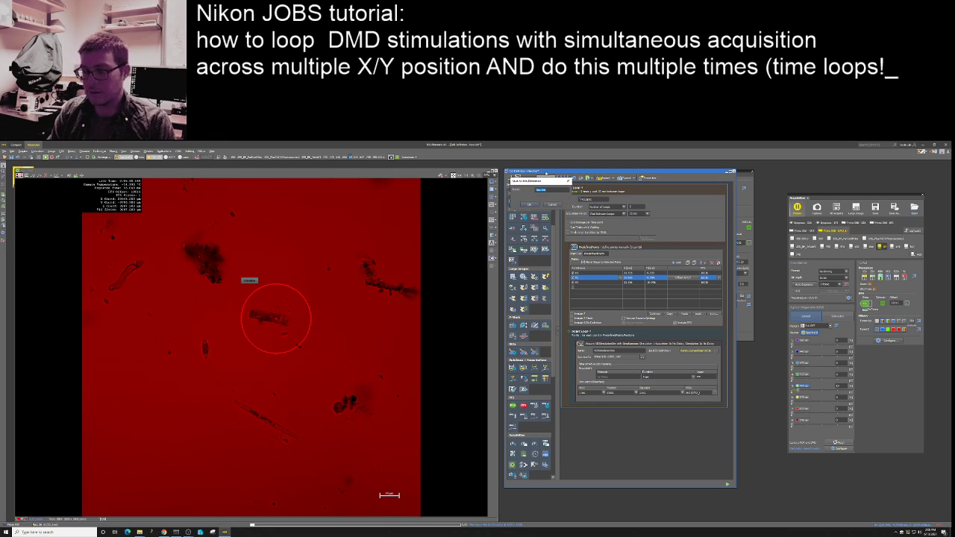
{"action": "type", "text": "TestTest"}
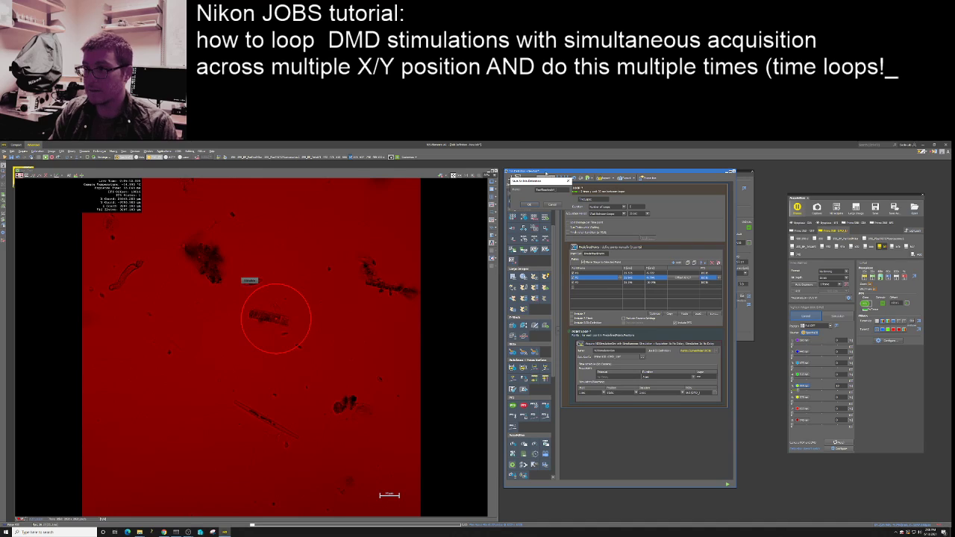
{"action": "type", "text": "ousSTIM"}
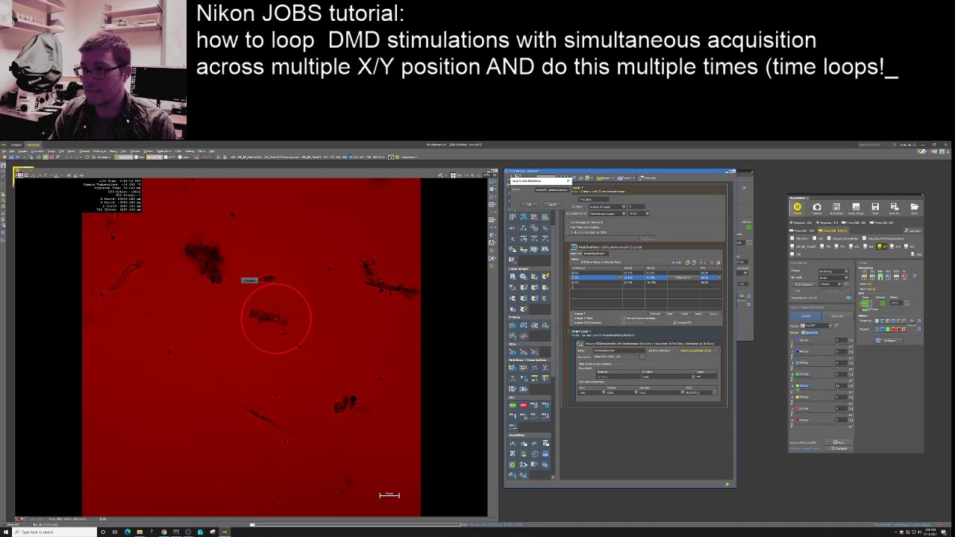
{"action": "left_click", "coordinate": [530, 204]}
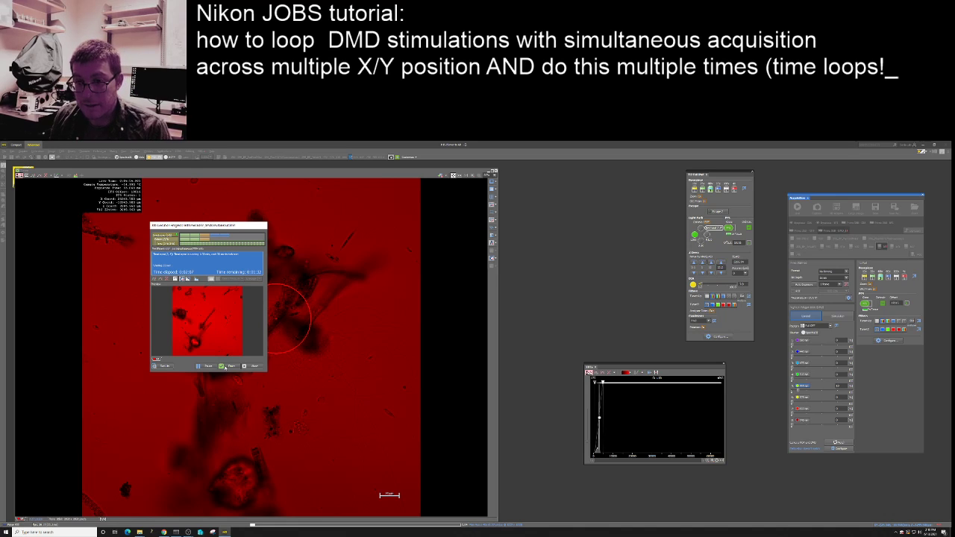
- Finish the job run and list its result files in File Explorer's Details view with full file names
{"action": "left_click", "coordinate": [226, 367]}
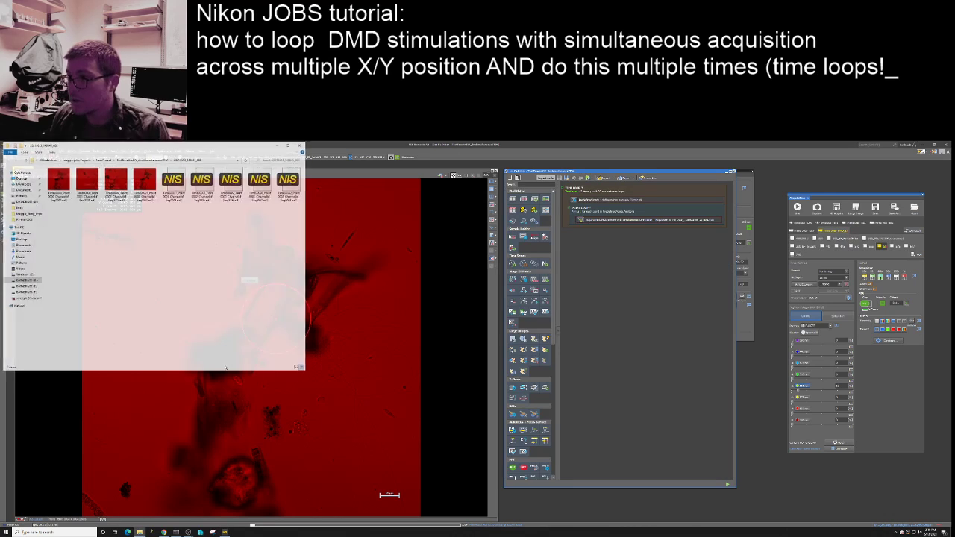
{"action": "left_click_drag", "start_coordinate": [137, 145], "coordinate": [661, 208]}
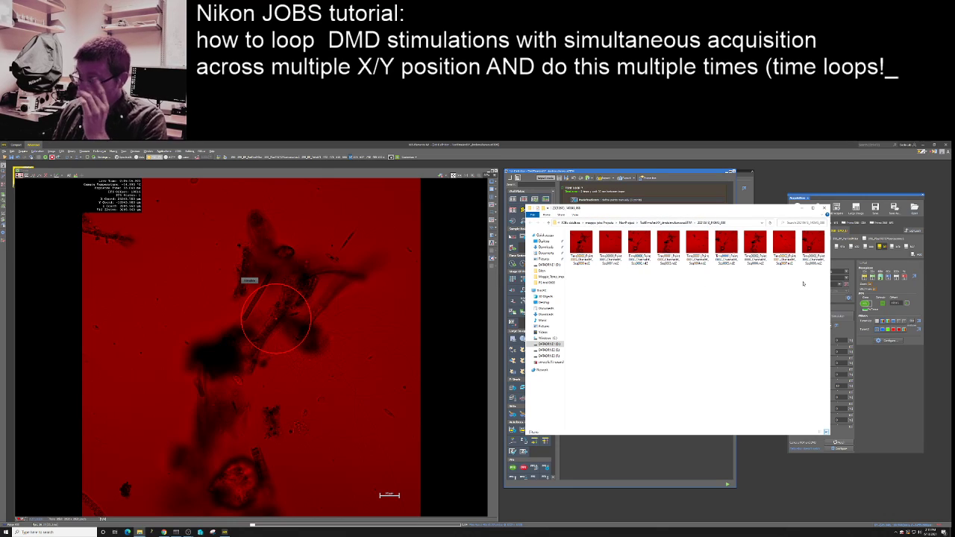
{"action": "right_click", "coordinate": [730, 307]}
{"action": "mouse_move", "coordinate": [744, 309]}
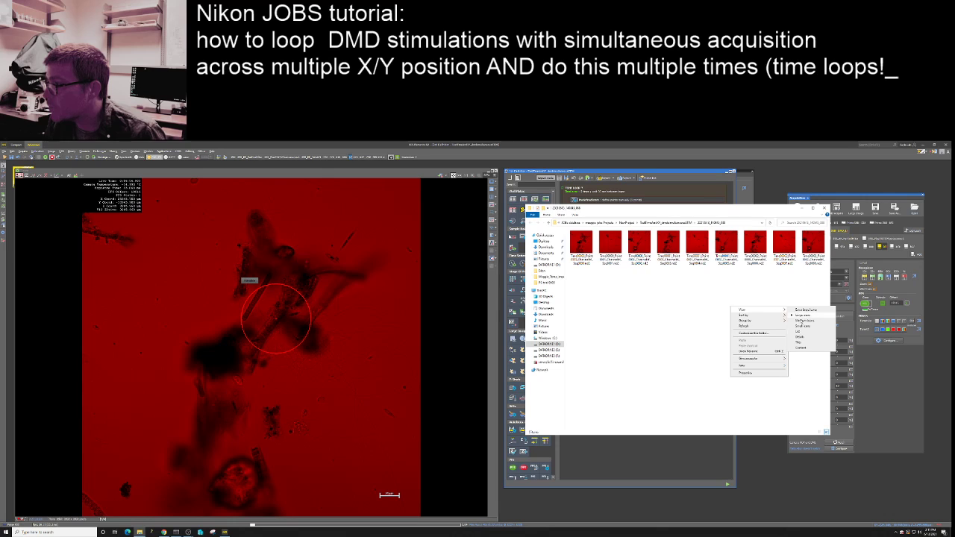
{"action": "left_click", "coordinate": [800, 337]}
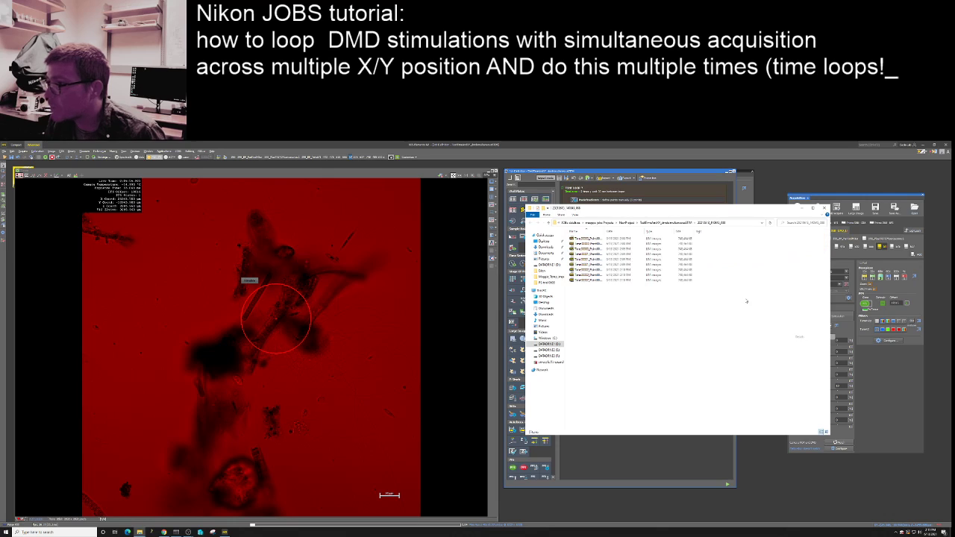
{"action": "double_click", "coordinate": [611, 234]}
- Examine how the result files are named and grouped in threes, one group per time loop
{"action": "left_click", "coordinate": [590, 240]}
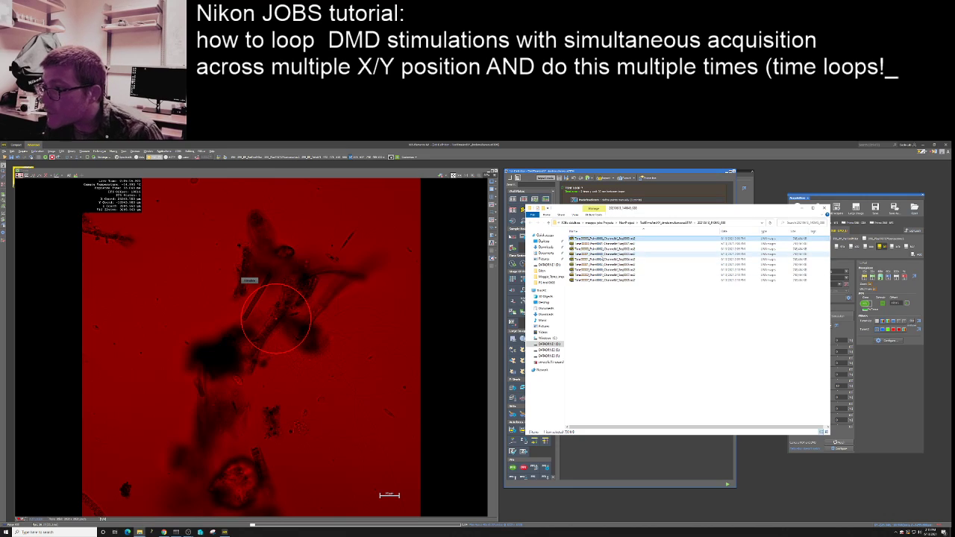
{"action": "left_click", "coordinate": [609, 281], "text": "shift"}
{"action": "left_click", "coordinate": [617, 307]}
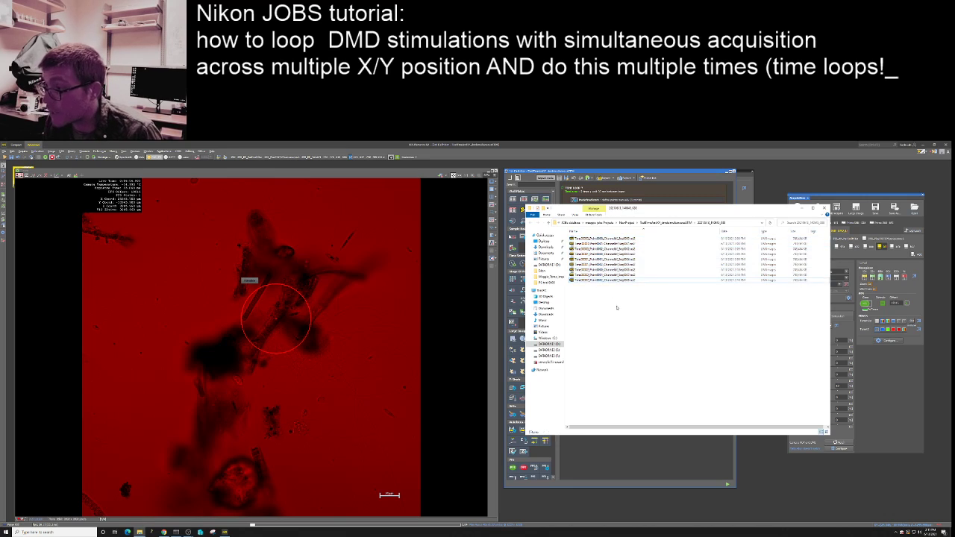
{"action": "left_click", "coordinate": [591, 239]}
{"action": "left_click", "coordinate": [589, 249], "text": "shift"}
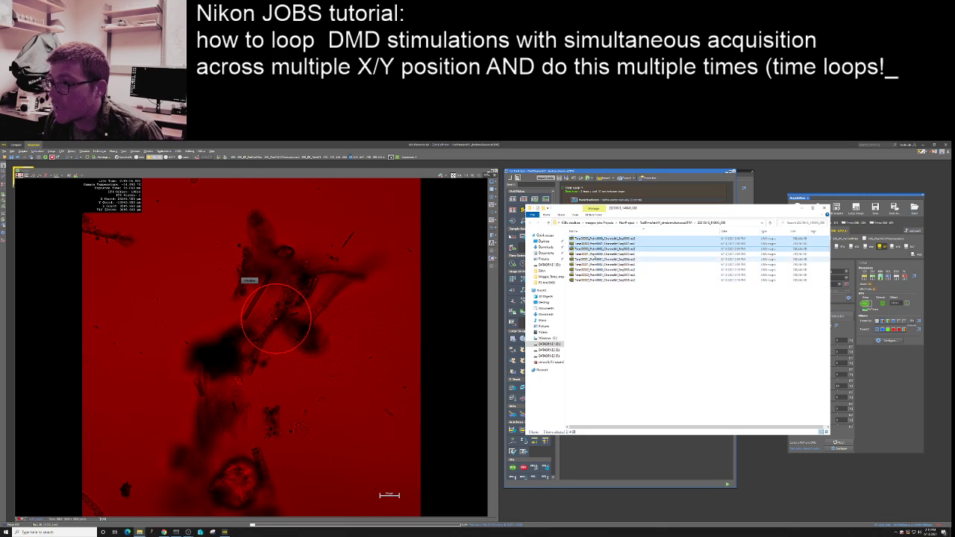
{"action": "left_click", "coordinate": [593, 239]}
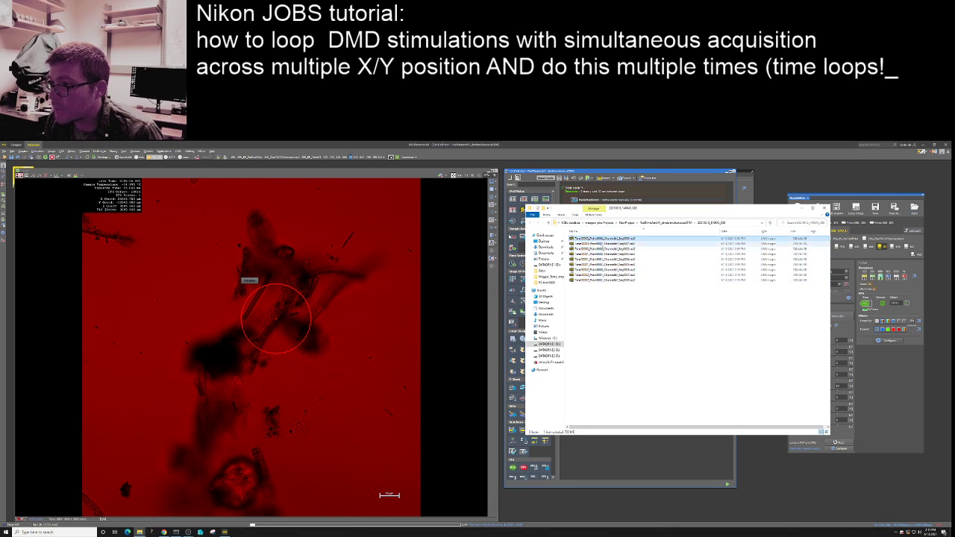
{"action": "left_click", "coordinate": [594, 244], "text": "shift"}
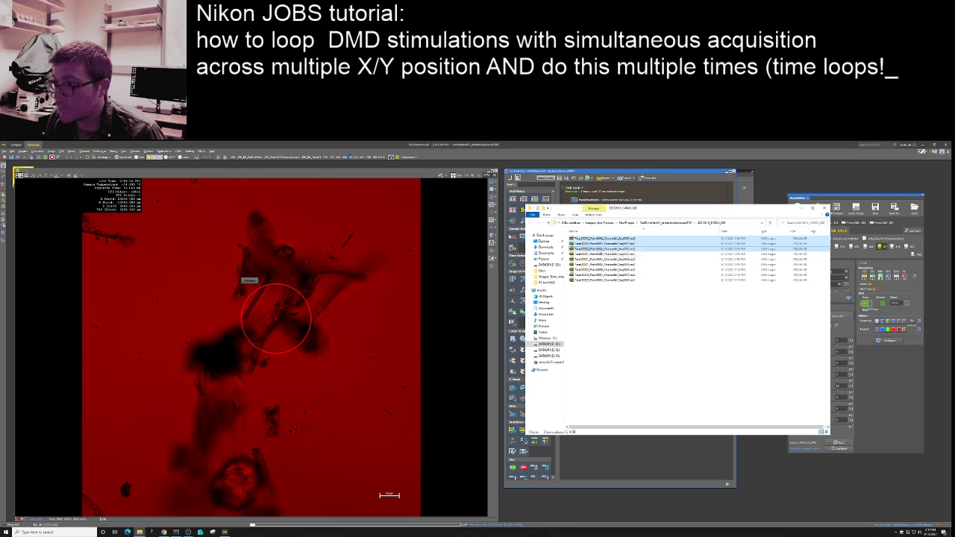
{"action": "left_click", "coordinate": [596, 255]}
{"action": "left_click", "coordinate": [588, 264], "text": "shift"}
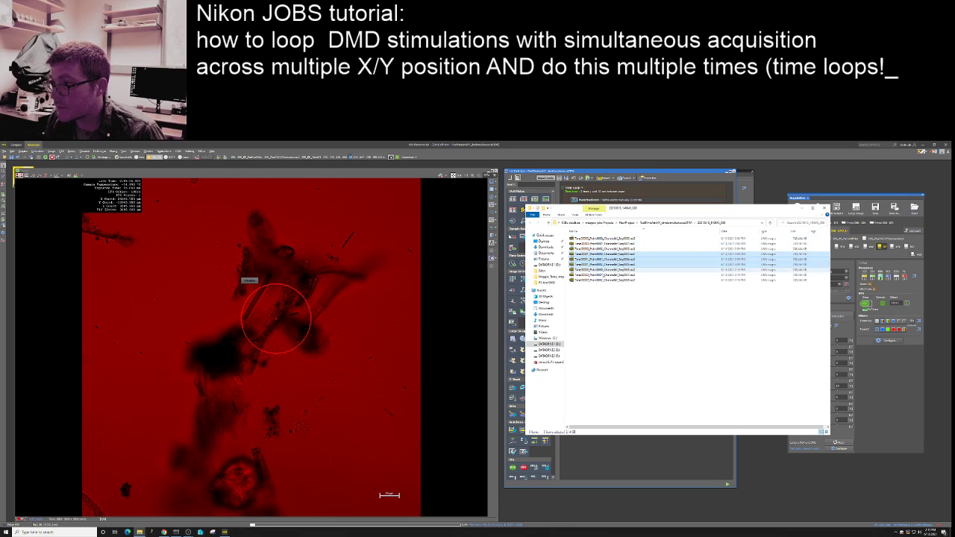
{"action": "left_click", "coordinate": [591, 270]}
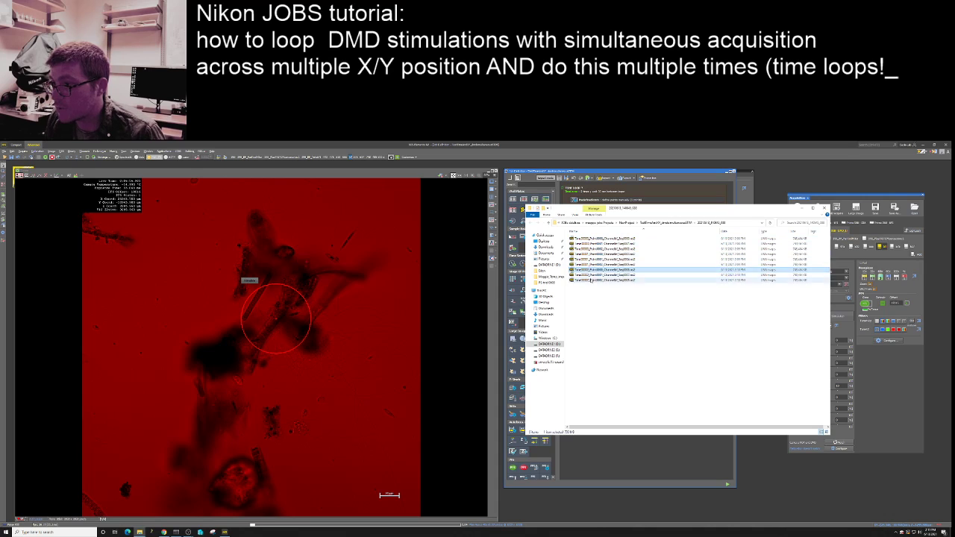
{"action": "left_click", "coordinate": [592, 280], "text": "shift"}
{"action": "left_click", "coordinate": [605, 294]}
- Open the first result file in NIS-Elements and scrub through its timeline to review the recorded frames
{"action": "left_click_drag", "start_coordinate": [597, 239], "coordinate": [337, 297]}
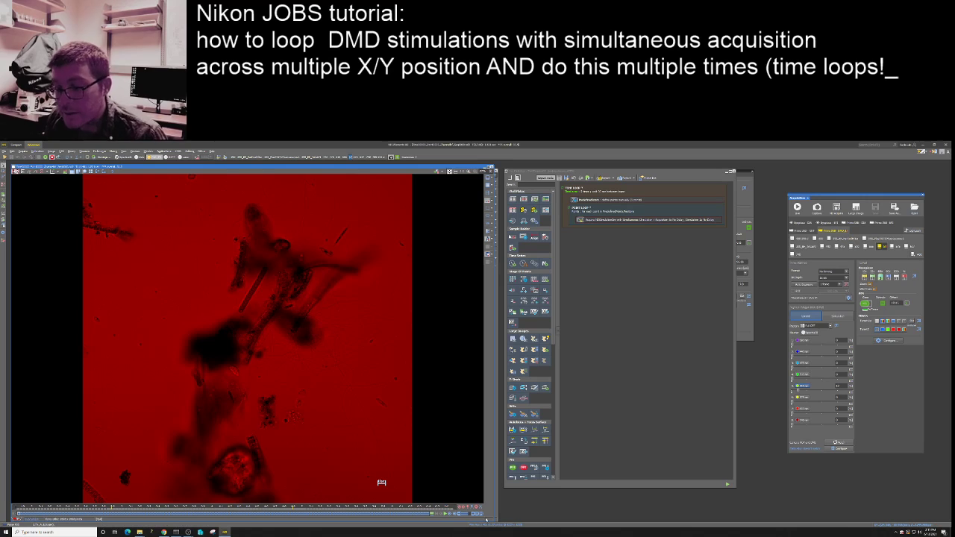
{"action": "left_click_drag", "start_coordinate": [19, 514], "coordinate": [341, 514]}
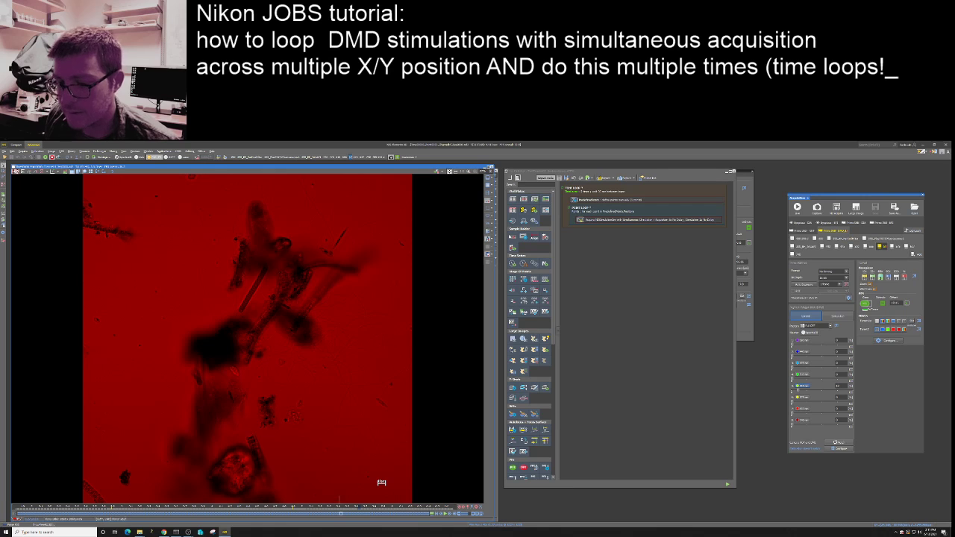
{"action": "left_click_drag", "start_coordinate": [424, 514], "coordinate": [304, 496]}
{"action": "left_click_drag", "start_coordinate": [376, 489], "coordinate": [423, 490]}
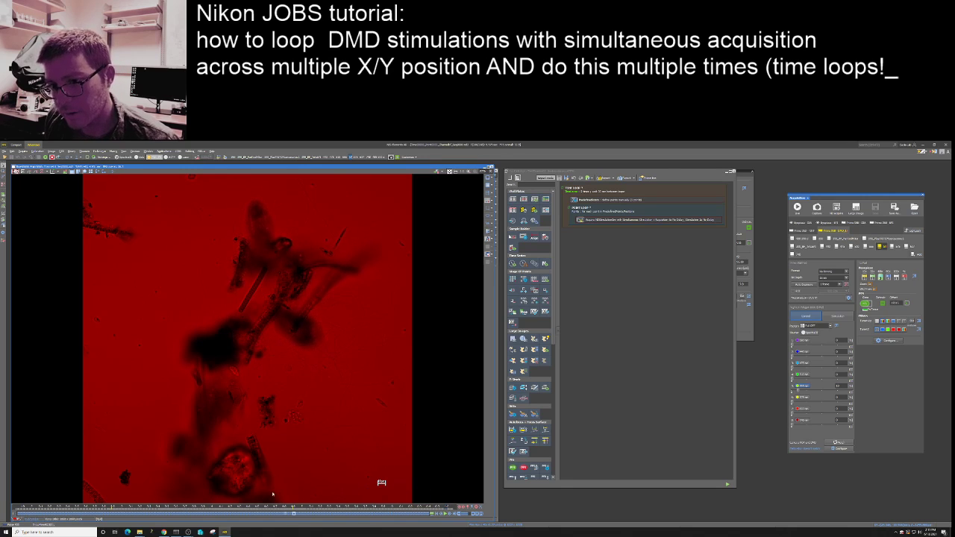
{"action": "left_click_drag", "start_coordinate": [272, 493], "coordinate": [21, 508]}
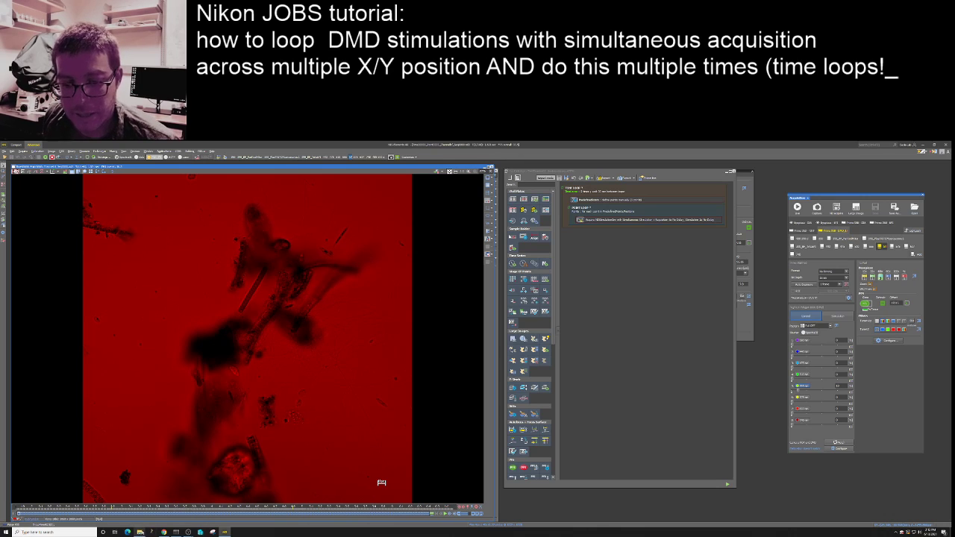
{"action": "mouse_move", "coordinate": [139, 532]}
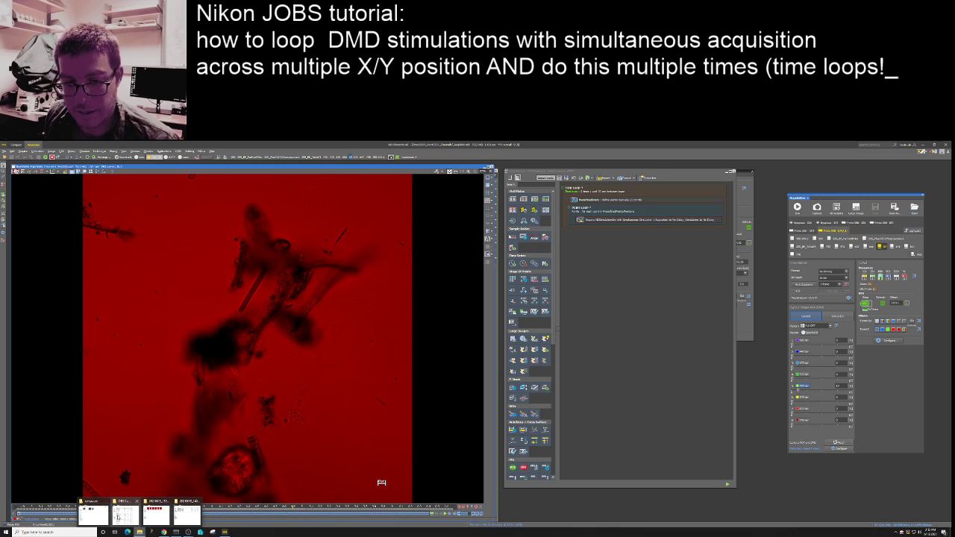
{"action": "left_click", "coordinate": [118, 516]}
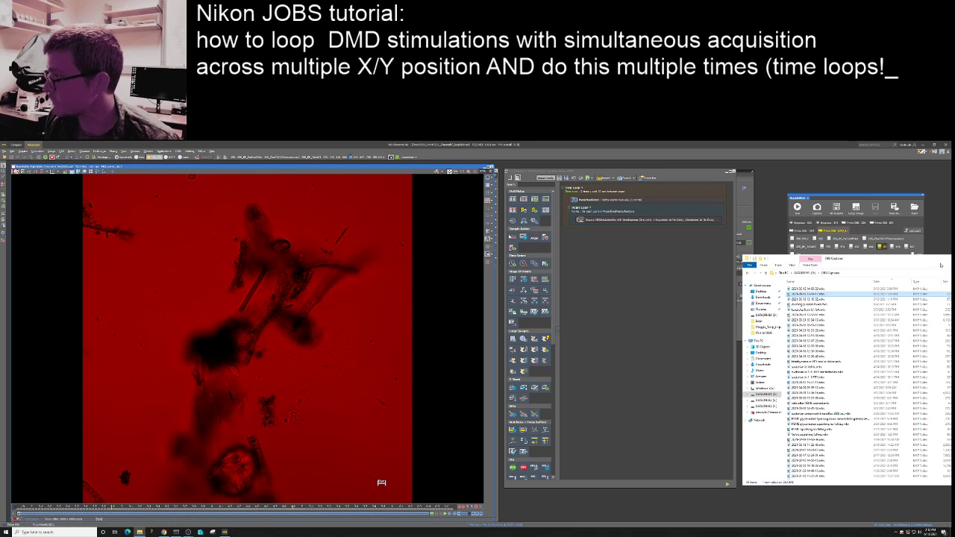
{"action": "left_click_drag", "start_coordinate": [872, 258], "coordinate": [629, 286]}
{"action": "left_click", "coordinate": [800, 286]}
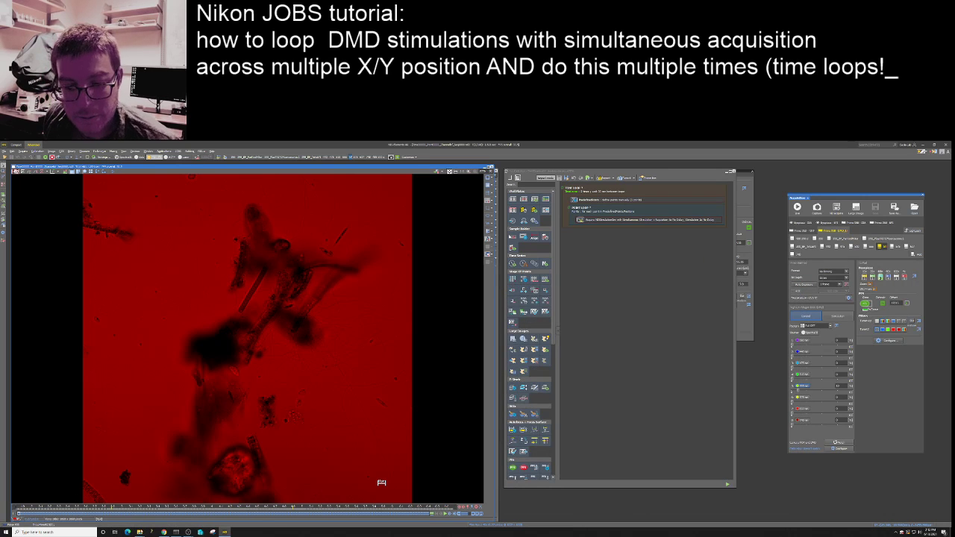
{"action": "mouse_move", "coordinate": [139, 532]}
{"action": "left_click", "coordinate": [141, 515]}
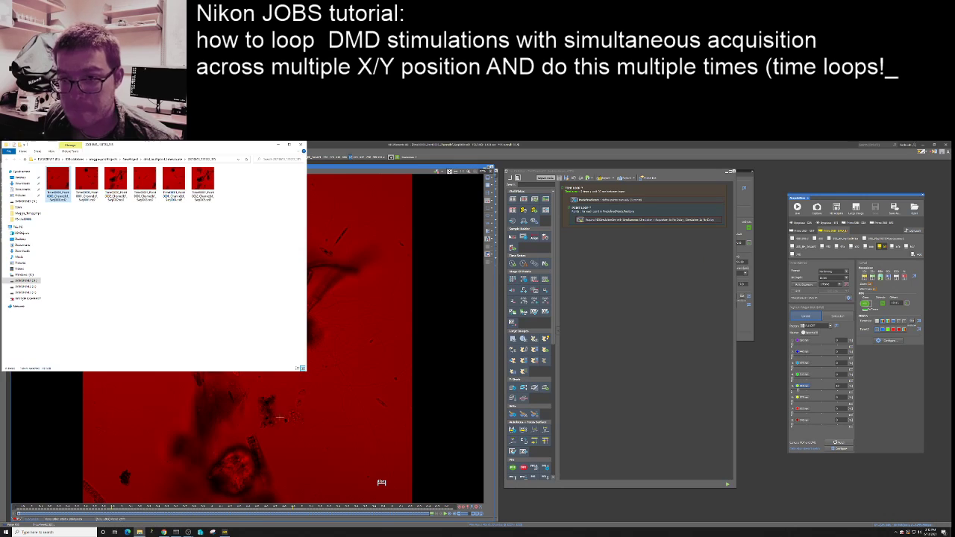
{"action": "left_click_drag", "start_coordinate": [108, 147], "coordinate": [687, 183]}
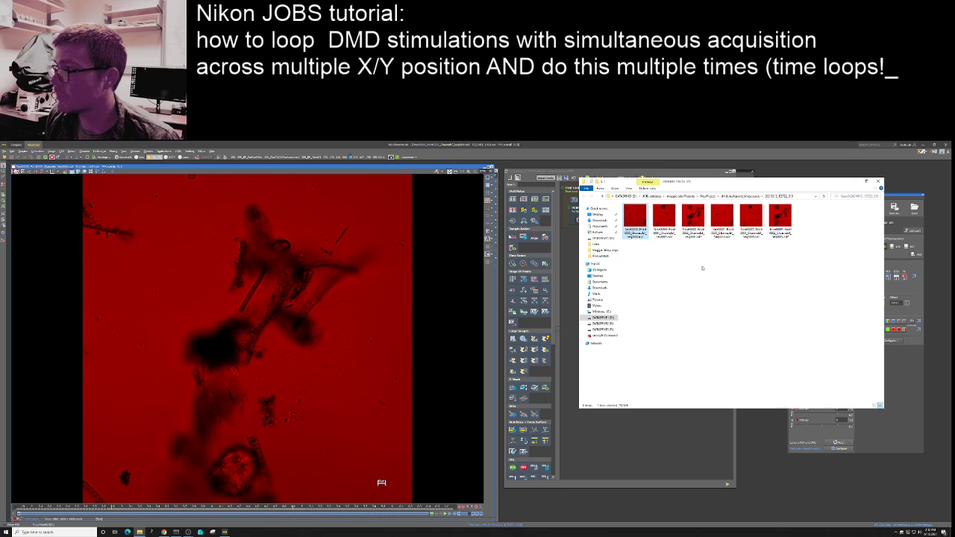
- Open the fourth result file, the first position of the second time loop, and scrub its timeline to review the stimulation frames
{"action": "left_click", "coordinate": [140, 532]}
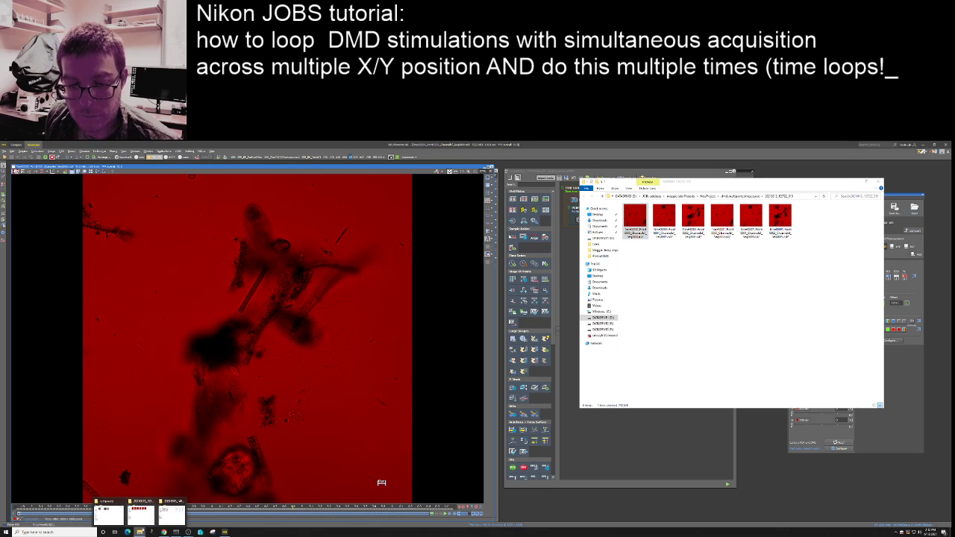
{"action": "left_click", "coordinate": [171, 514]}
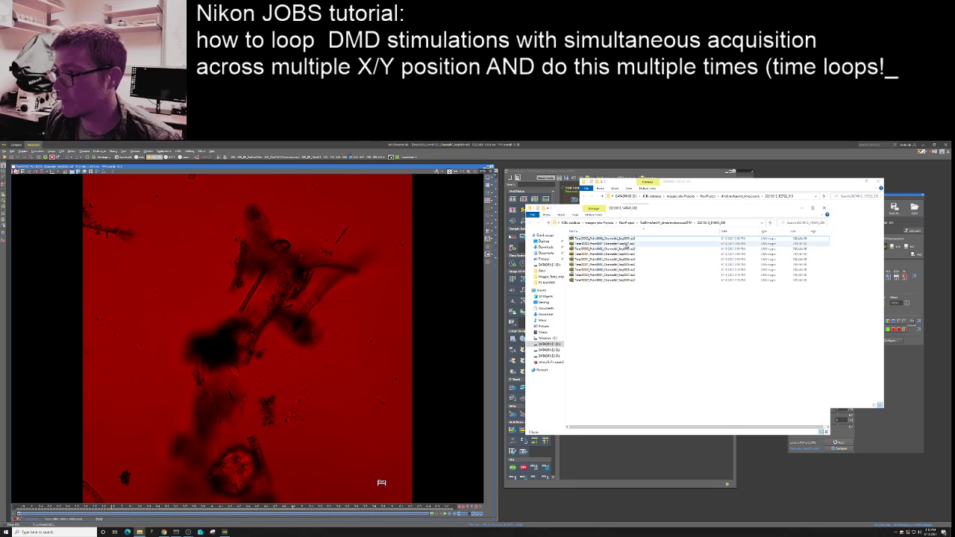
{"action": "left_click", "coordinate": [277, 301]}
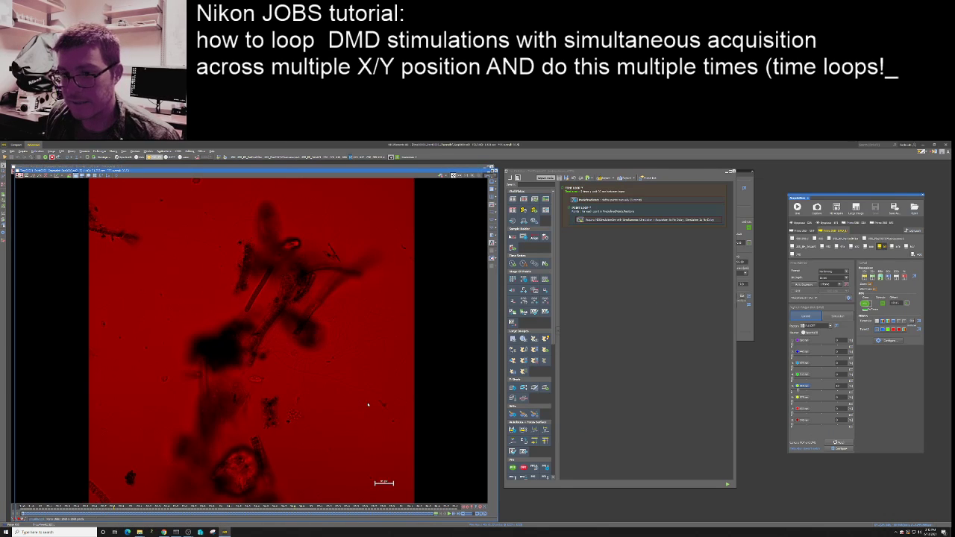
{"action": "mouse_move", "coordinate": [23, 514]}
{"action": "left_mouse_down"}
{"action": "mouse_move", "coordinate": [207, 503]}
{"action": "mouse_move", "coordinate": [13, 504]}
{"action": "left_mouse_up"}
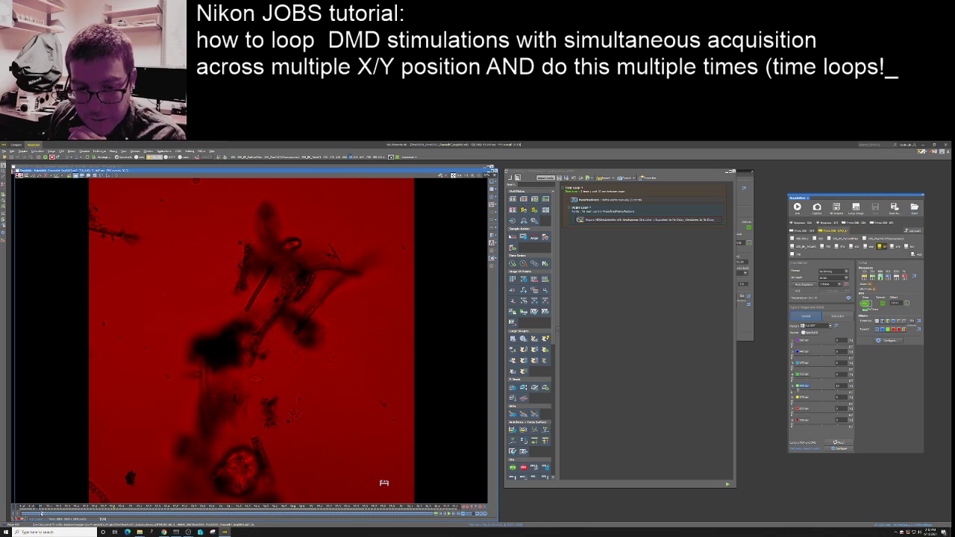
{"action": "left_click", "coordinate": [124, 515]}
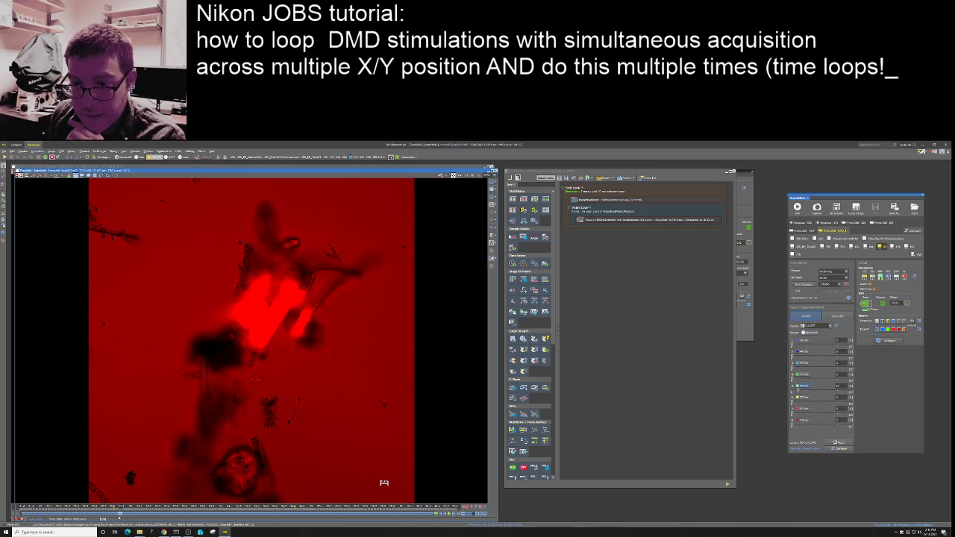
{"action": "left_click_drag", "start_coordinate": [240, 513], "coordinate": [141, 516]}
- Open the seventh result file, the first position of the third time loop, and scrub through its recorded frames
{"action": "mouse_move", "coordinate": [139, 531]}
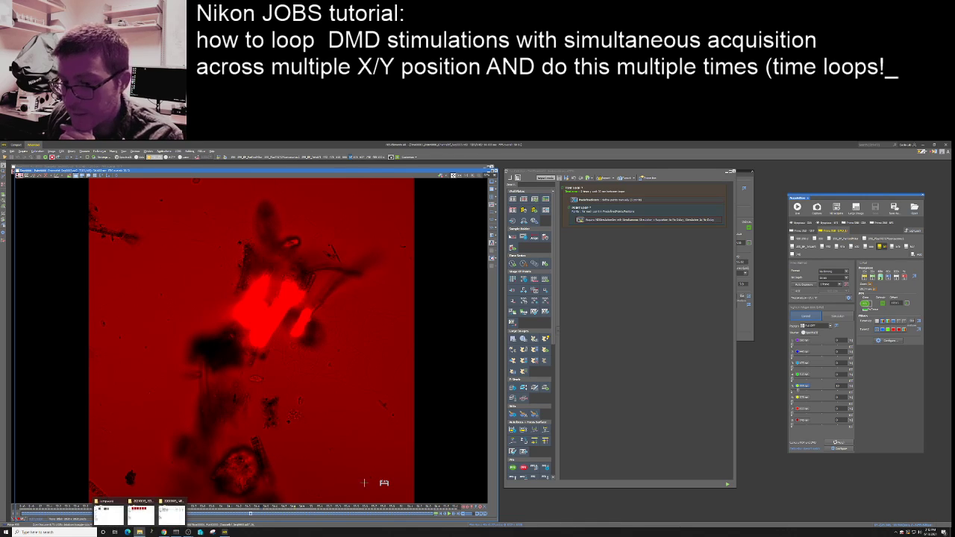
{"action": "left_click", "coordinate": [172, 515]}
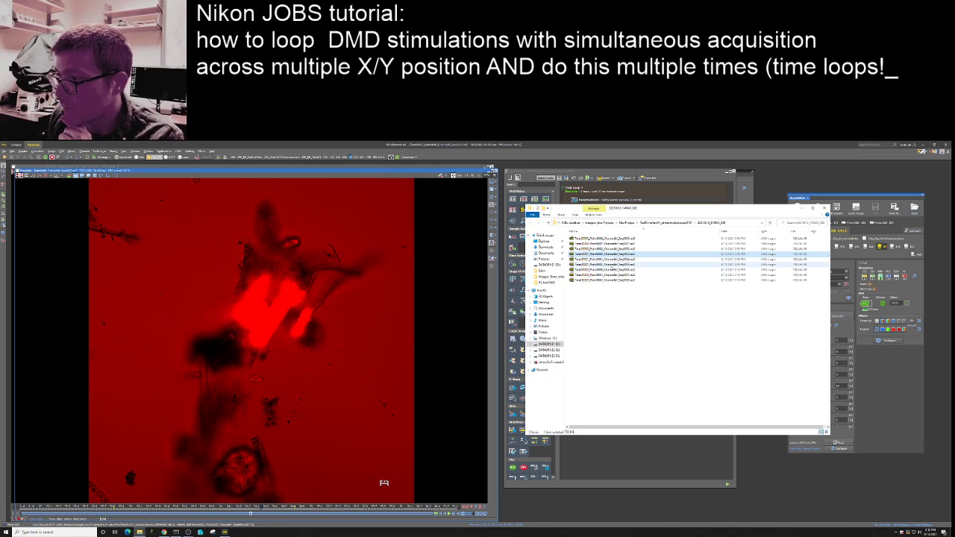
{"action": "left_click", "coordinate": [609, 270]}
{"action": "double_click", "coordinate": [608, 270]}
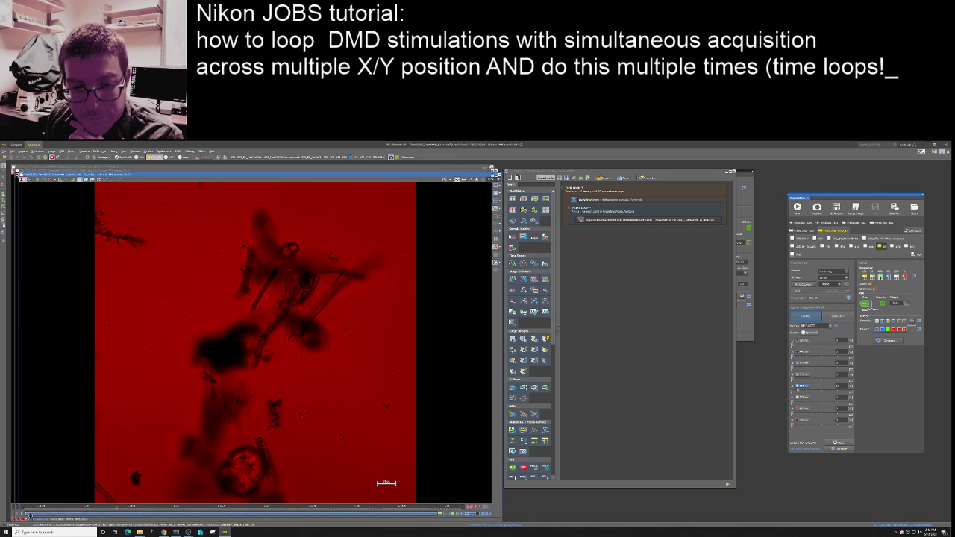
{"action": "left_click_drag", "start_coordinate": [28, 514], "coordinate": [388, 505]}
- Open the last result file, the final position of the third time loop, and scrub its timeline to review the stimulation
{"action": "mouse_move", "coordinate": [139, 532]}
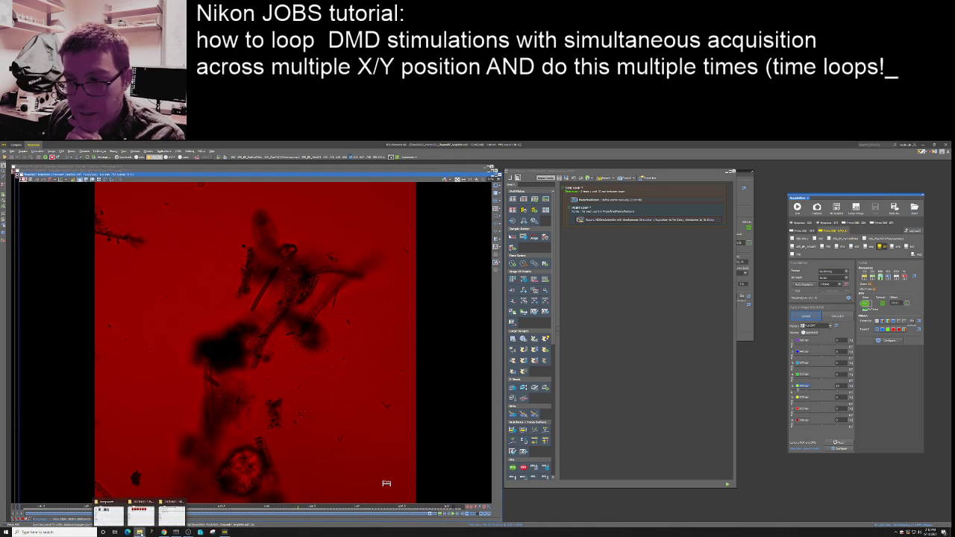
{"action": "left_click", "coordinate": [172, 513]}
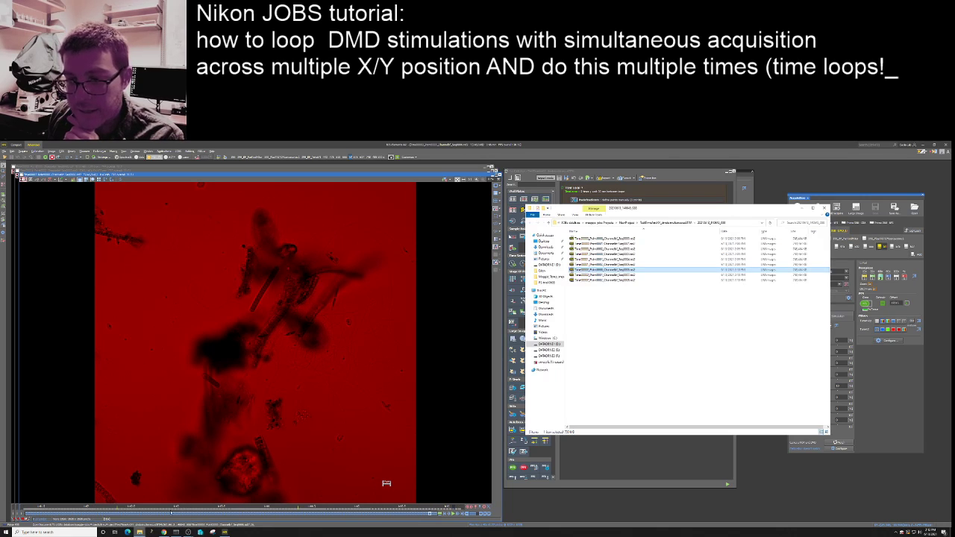
{"action": "left_click", "coordinate": [614, 281]}
{"action": "left_click_drag", "start_coordinate": [343, 308], "coordinate": [341, 308]}
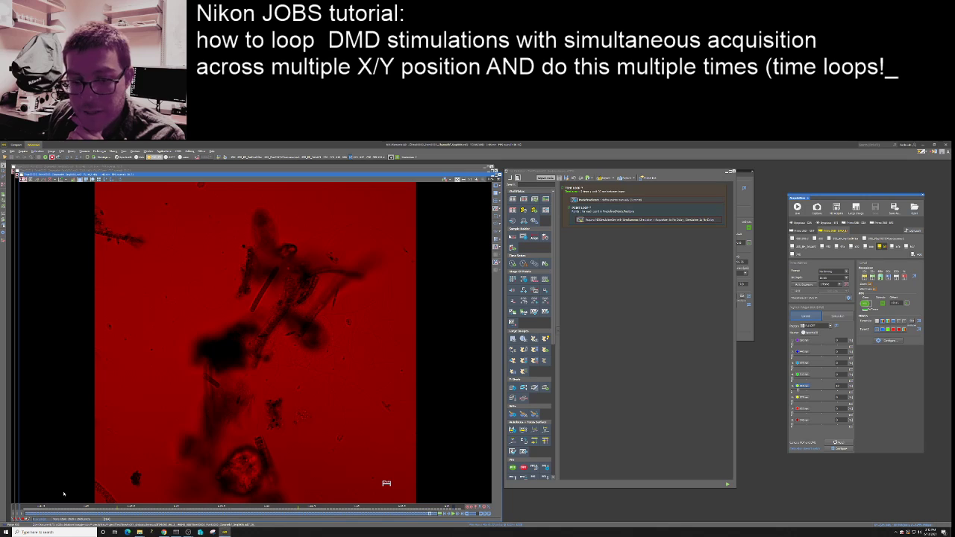
{"action": "left_click_drag", "start_coordinate": [35, 513], "coordinate": [163, 507]}
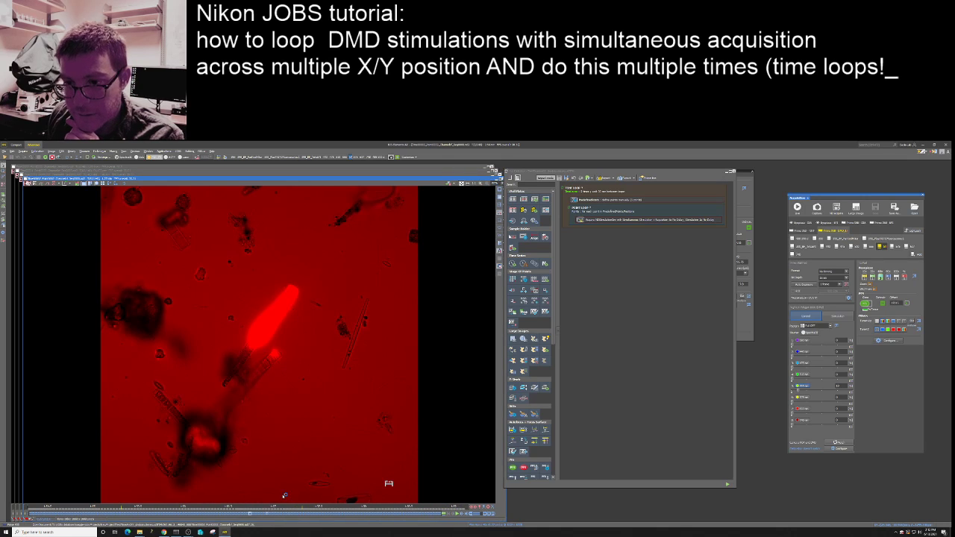
- Return to the result folder in File Explorer and clear the file selection
{"action": "mouse_move", "coordinate": [140, 532]}
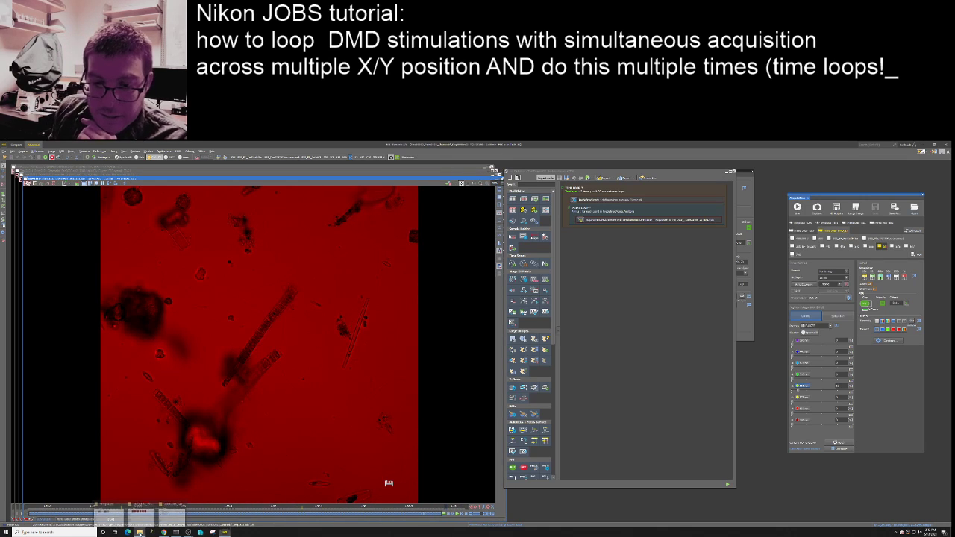
{"action": "left_click", "coordinate": [171, 514]}
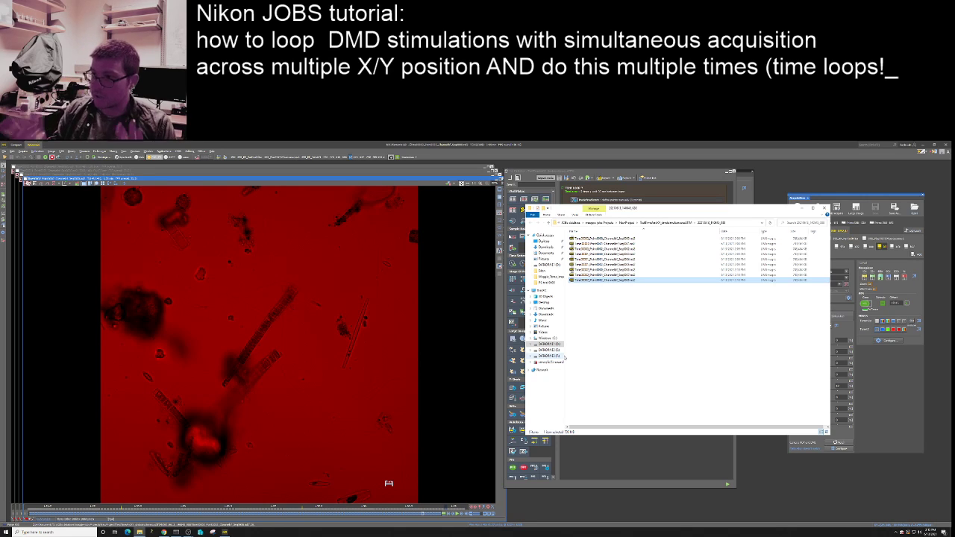
{"action": "left_click", "coordinate": [646, 361]}
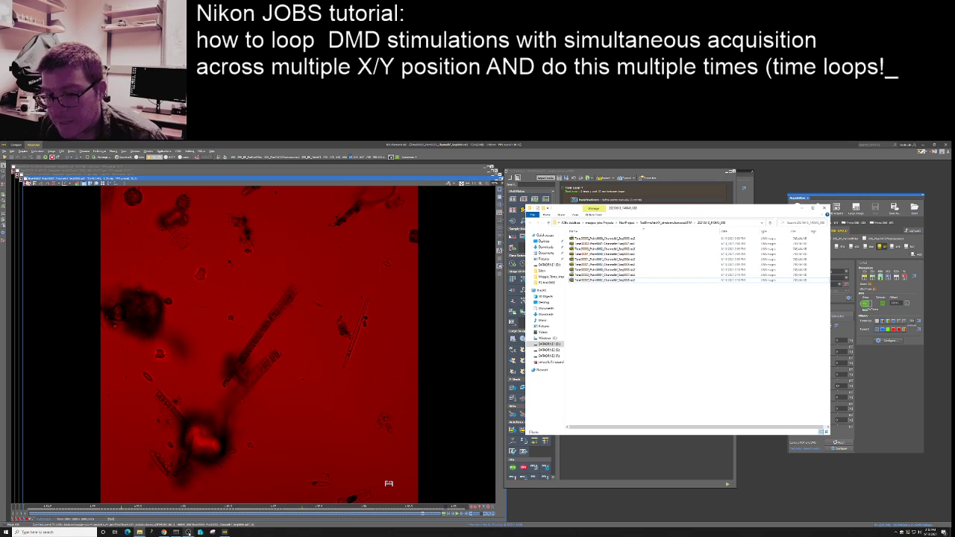
{"action": "mouse_move", "coordinate": [188, 532]}
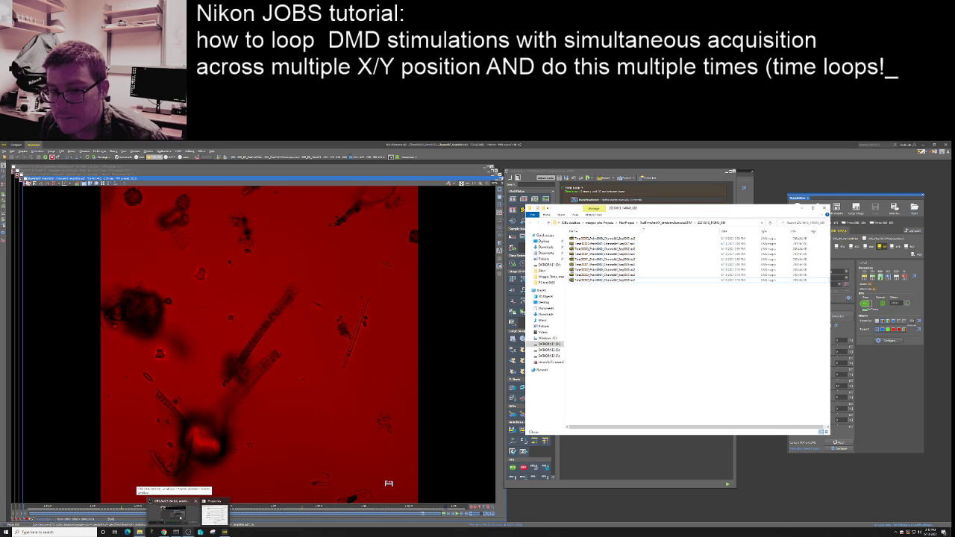
{"action": "left_click", "coordinate": [173, 513]}
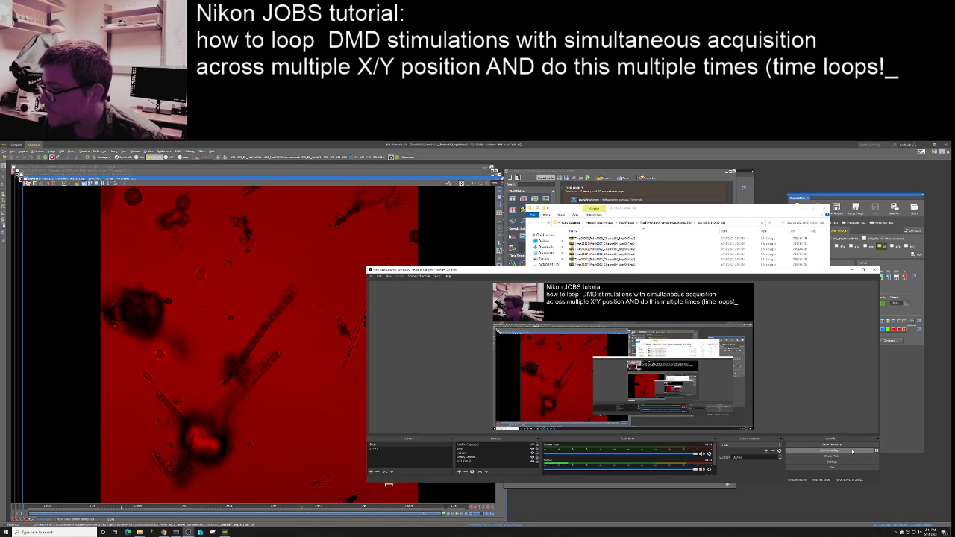